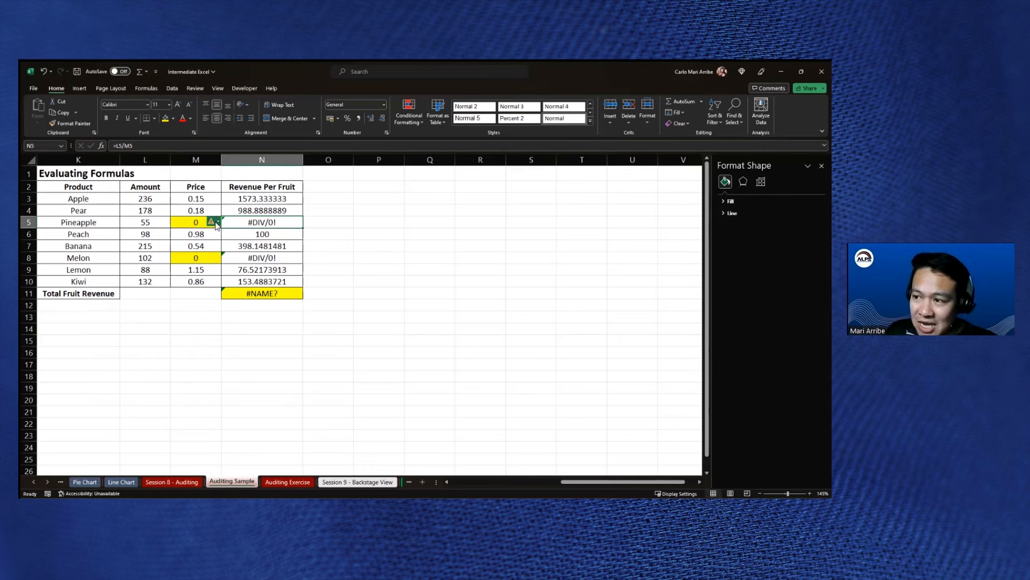
# - Review the error-checking options for the Pineapple revenue cell N5 and inspect its formula
pyautogui.click(214, 223)
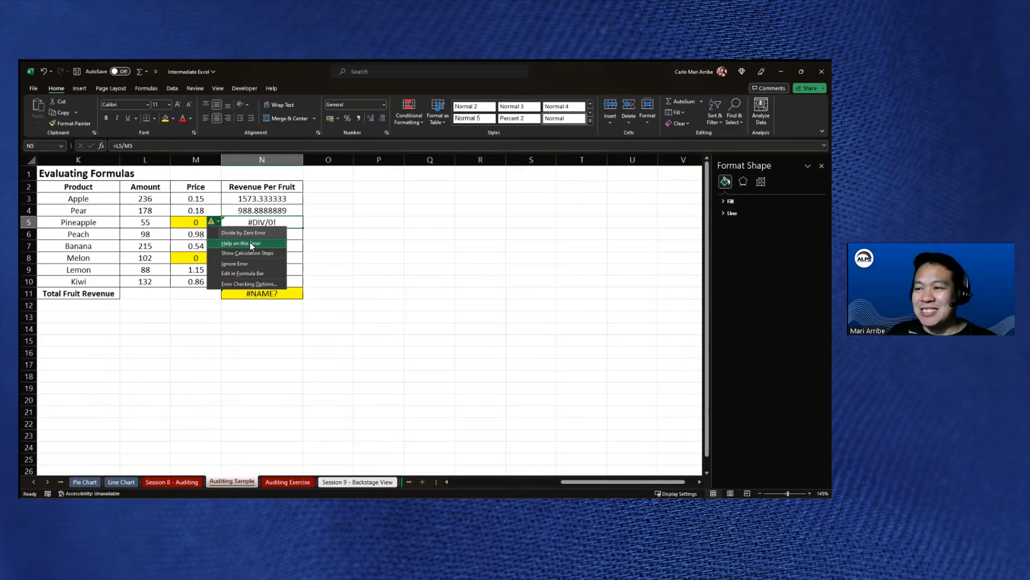
pyautogui.click(370, 236)
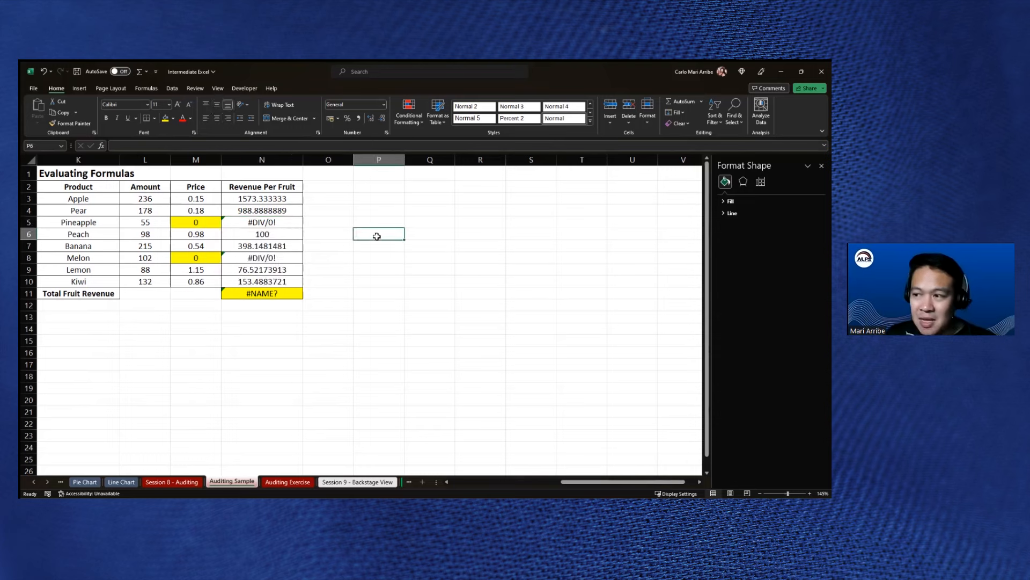
pyautogui.click(269, 222)
pyautogui.click(337, 225)
pyautogui.click(278, 224)
pyautogui.click(350, 258)
pyautogui.click(266, 226)
# - Set the Pineapple and Melon prices in M5 and M8 to 0.75
pyautogui.click(192, 224)
pyautogui.click(201, 256)
pyautogui.click(203, 223)
pyautogui.click(207, 261)
pyautogui.click(208, 221)
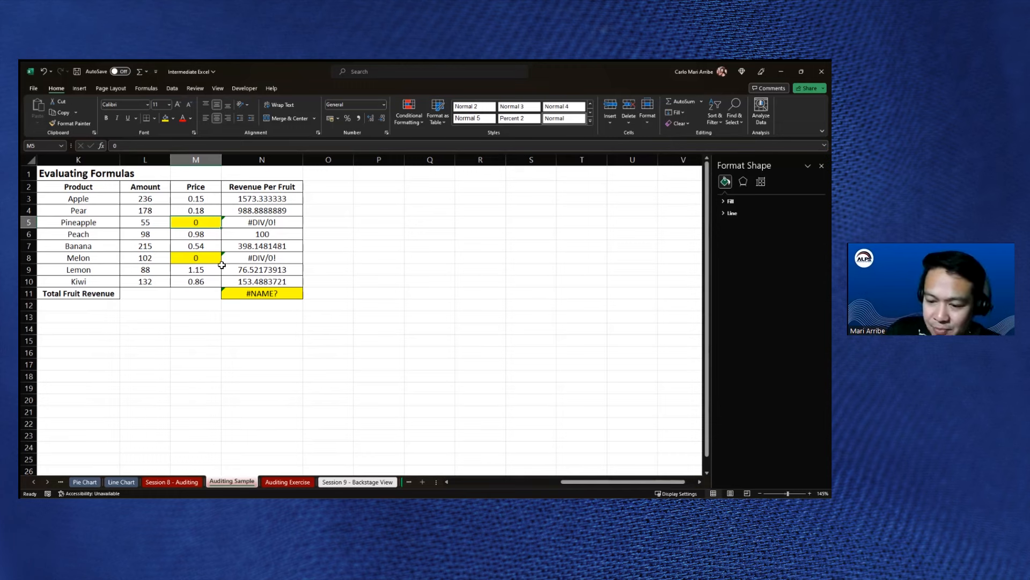
pyautogui.write('0.75')
pyautogui.hotkey('ctrl', 'Return')
pyautogui.click(210, 263)
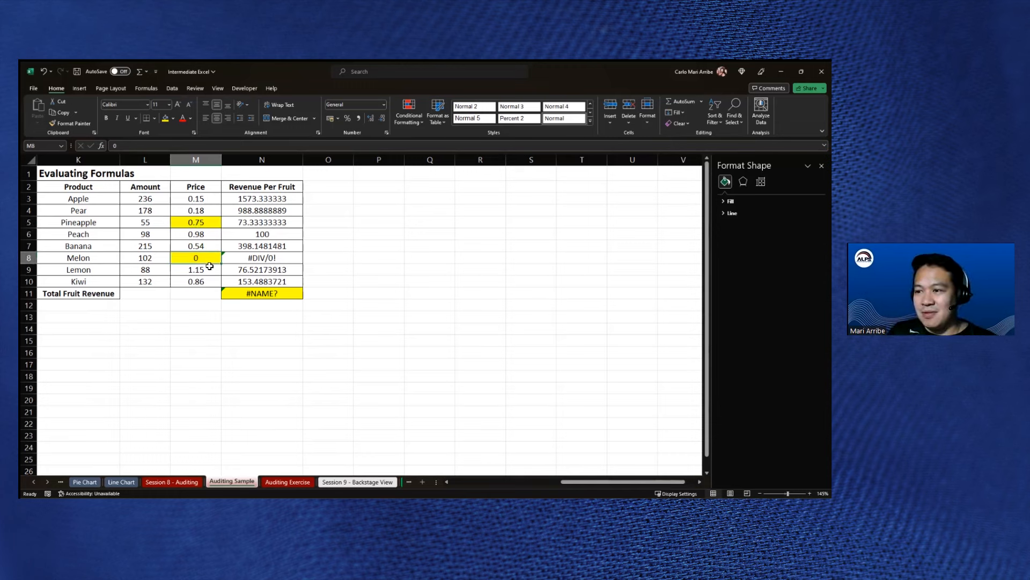
pyautogui.write('0.75')
pyautogui.press('Return')
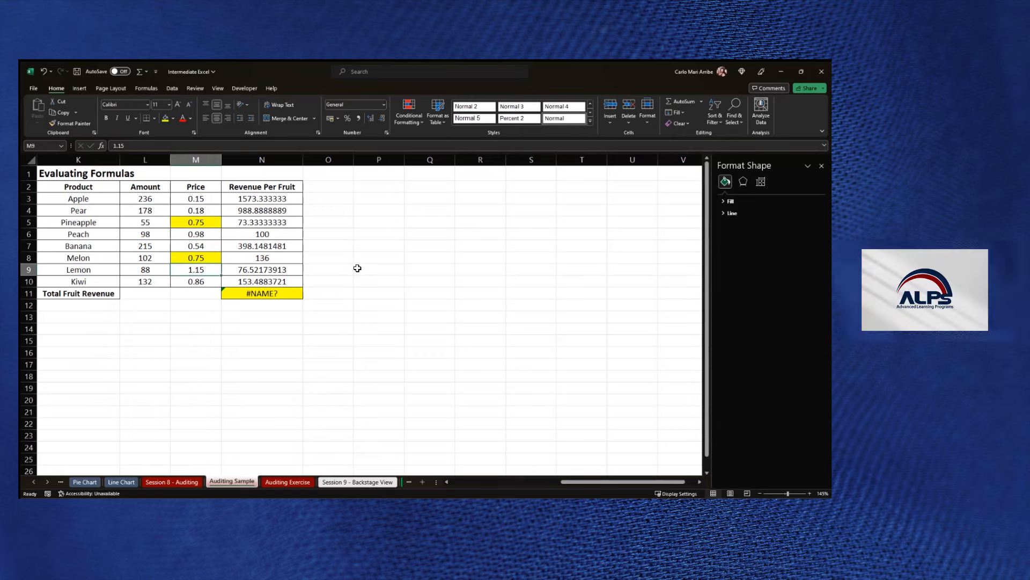
# - Clear the Pineapple and Melon prices in cells M5 and M8
pyautogui.click(293, 293)
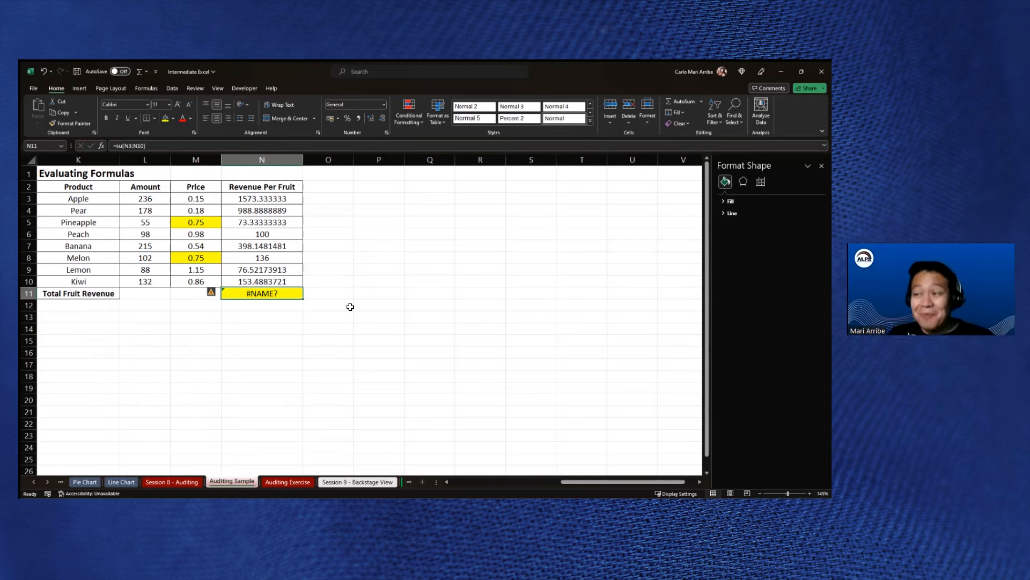
pyautogui.click(193, 226)
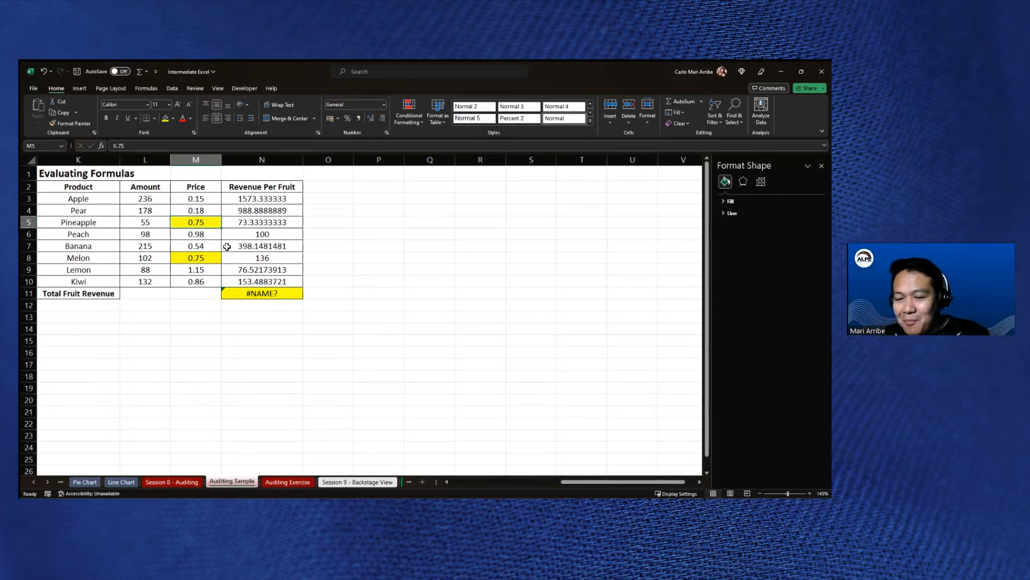
pyautogui.press('Delete')
pyautogui.click(213, 257)
pyautogui.press('Delete')
pyautogui.click(375, 248)
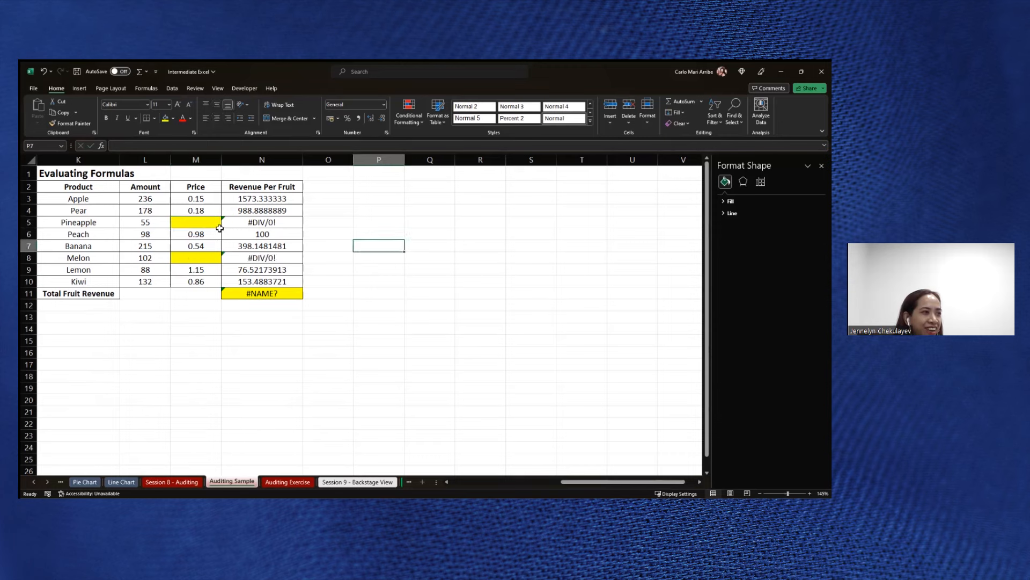
# - Enter 0 as the price for both Pineapple (M5) and Melon (M8)
pyautogui.click(217, 226)
pyautogui.write('0')
pyautogui.click(213, 257)
pyautogui.write('0')
pyautogui.press('Return')
pyautogui.click(346, 245)
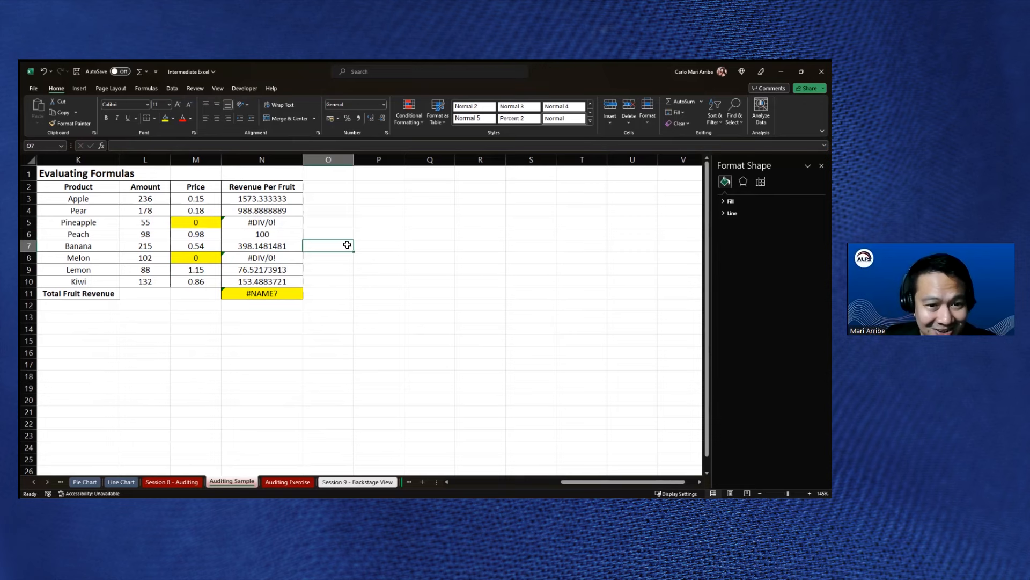
# - Inspect which cells the Pineapple revenue formula in N5 refers to, leaving the formula as it is
pyautogui.click(282, 225)
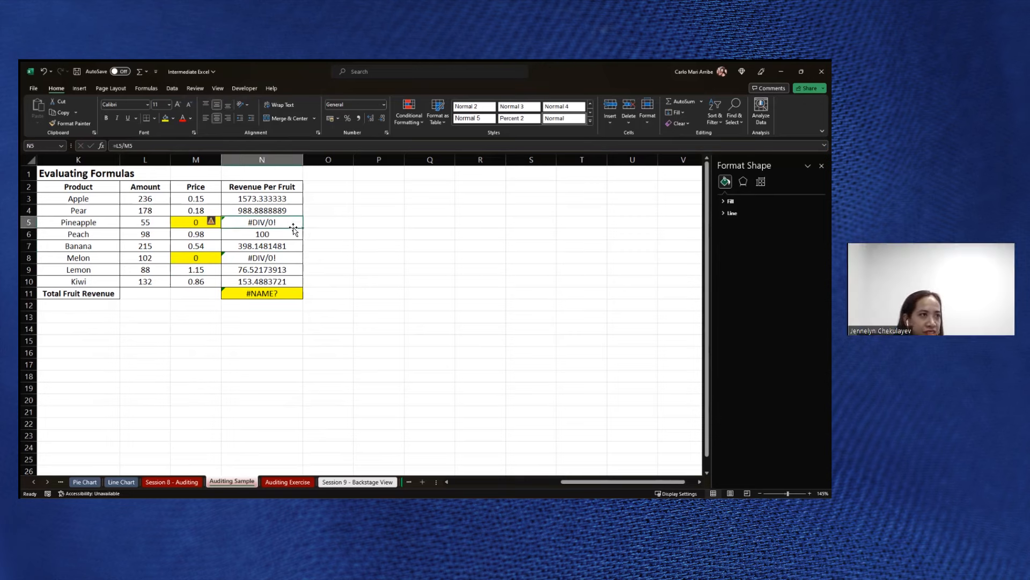
pyautogui.doubleClick(236, 224)
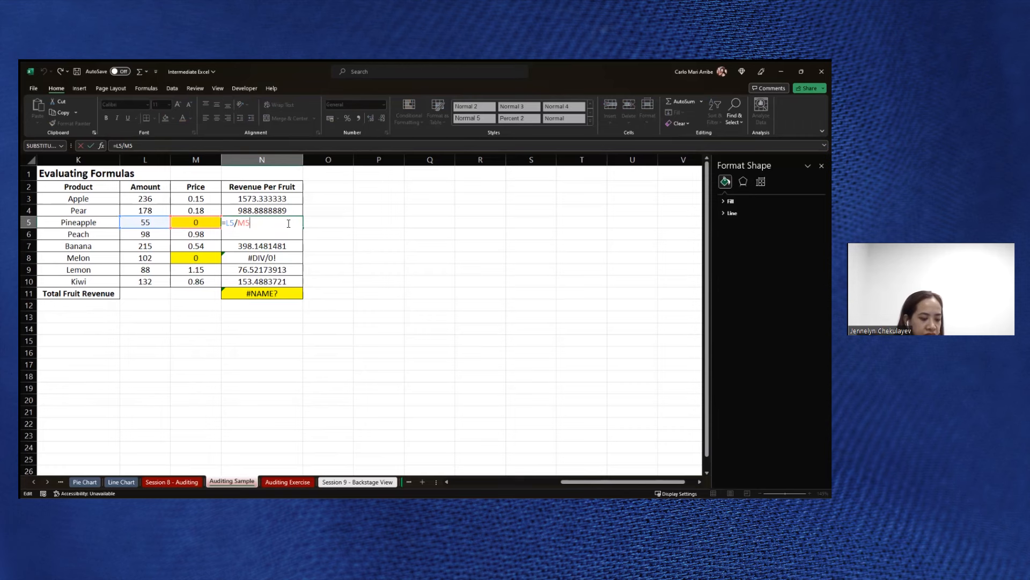
pyautogui.press('Escape')
pyautogui.click(312, 221)
# - Change the Apple revenue formula in N3 to =IFERROR(L3/M3,"Please check the price.")
pyautogui.click(289, 201)
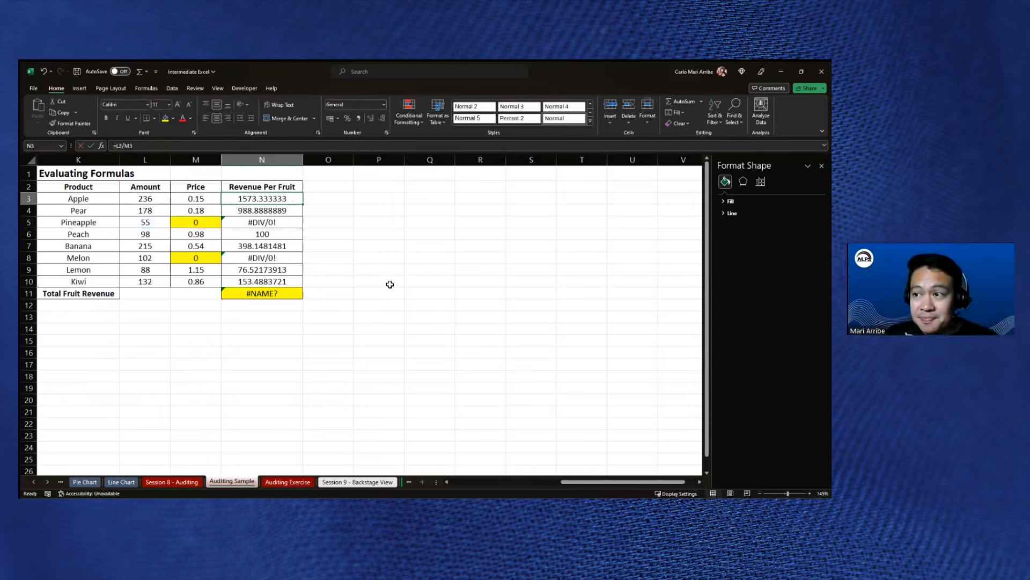
pyautogui.click(119, 146)
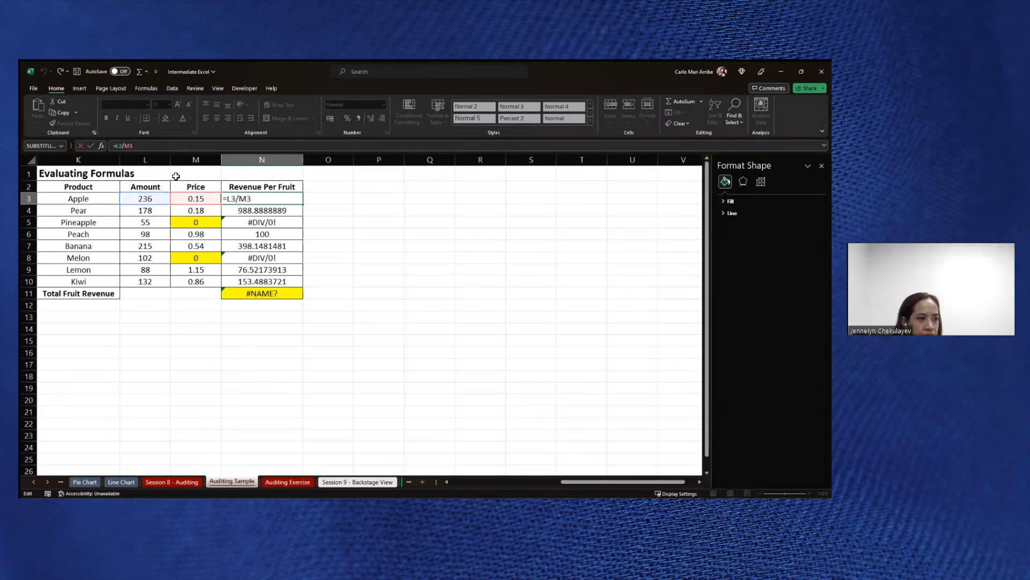
pyautogui.write('is')
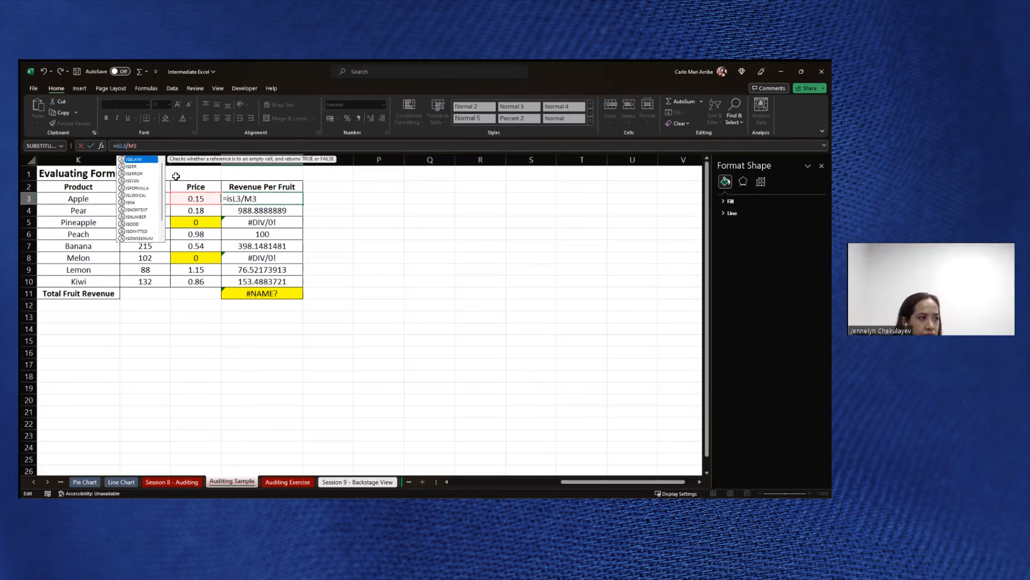
pyautogui.write('err')
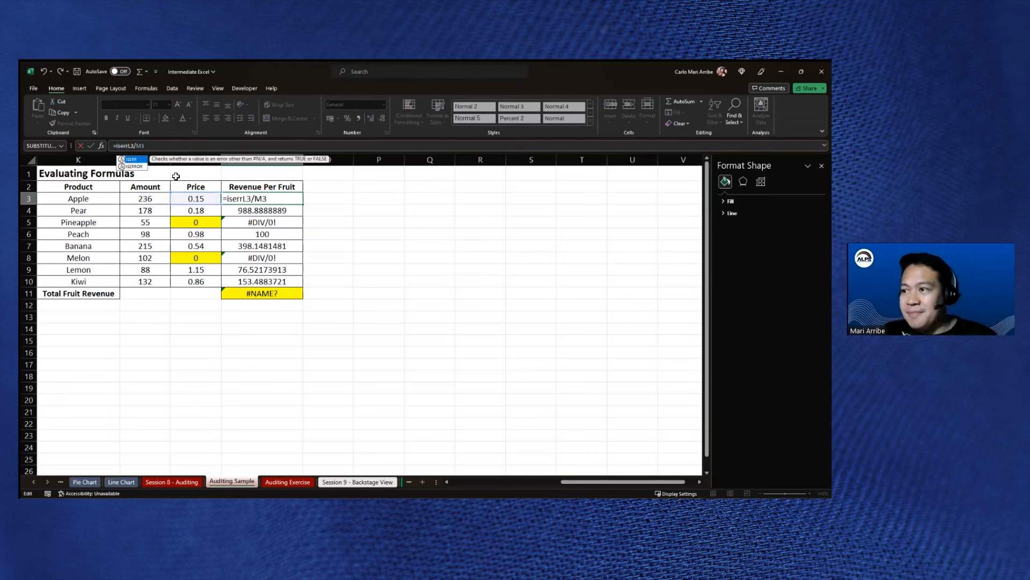
pyautogui.press('BackSpace')
pyautogui.press('BackSpace')
pyautogui.press('BackSpace')
pyautogui.press('BackSpace')
pyautogui.write('ferror(L3/M3')
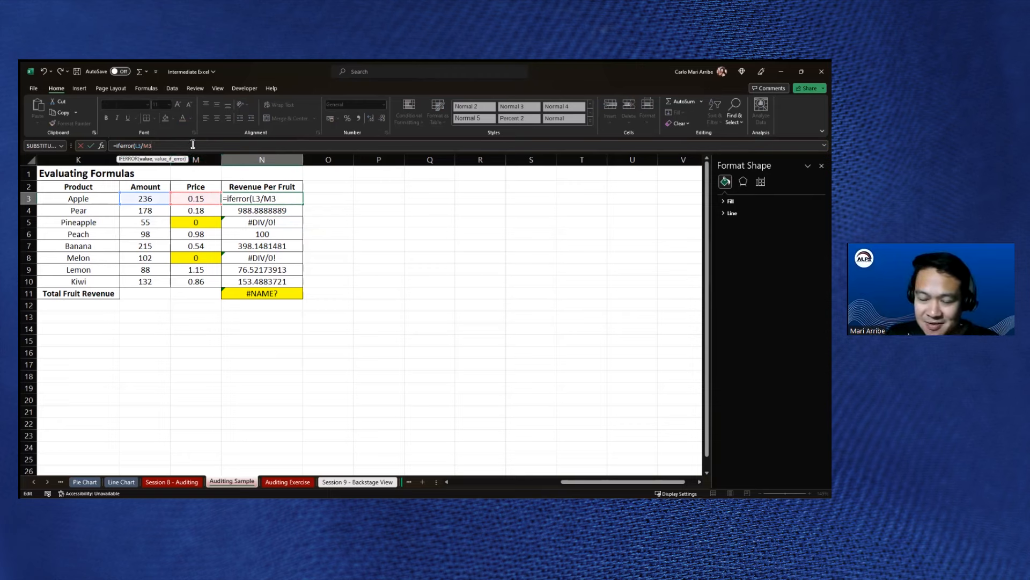
pyautogui.write(',"Please ch')
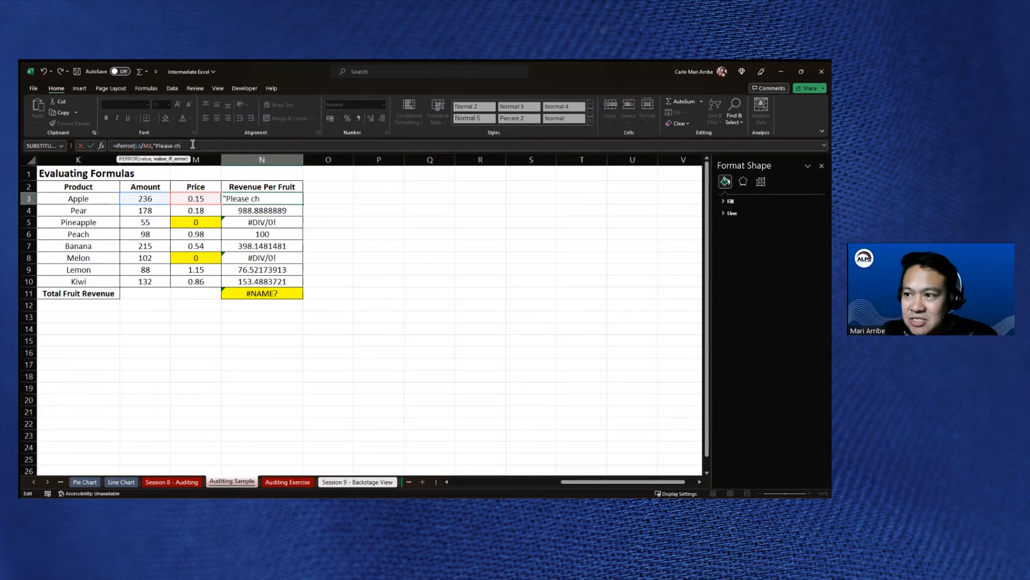
pyautogui.write('eck the price."')
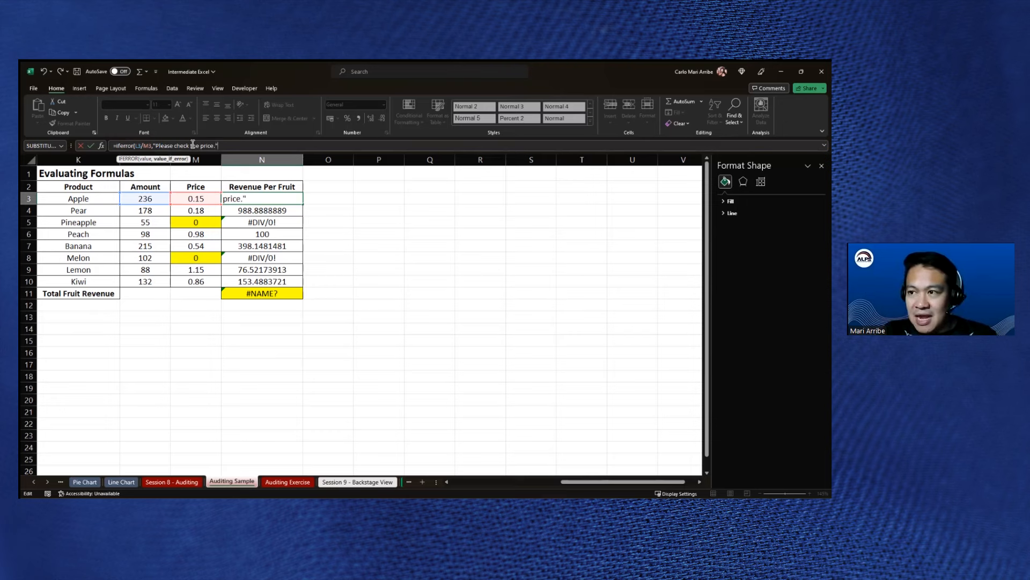
pyautogui.write(')')
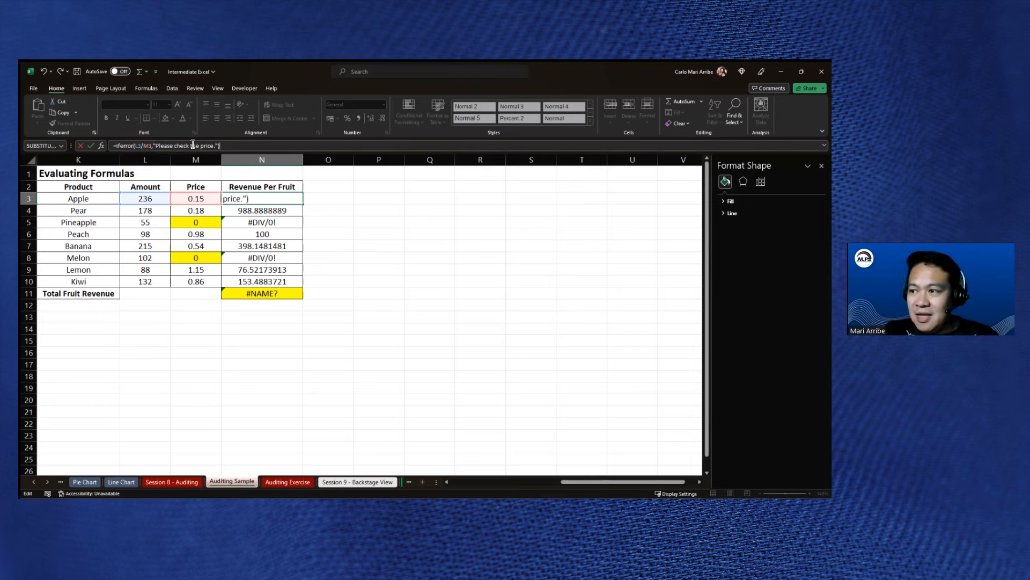
pyautogui.press('Return')
# - Fill the IFERROR formula from N3 down to N10 and autofit the width of column N
pyautogui.click(297, 200)
pyautogui.moveTo(303, 205); pyautogui.dragTo(298, 285)
pyautogui.click(320, 255)
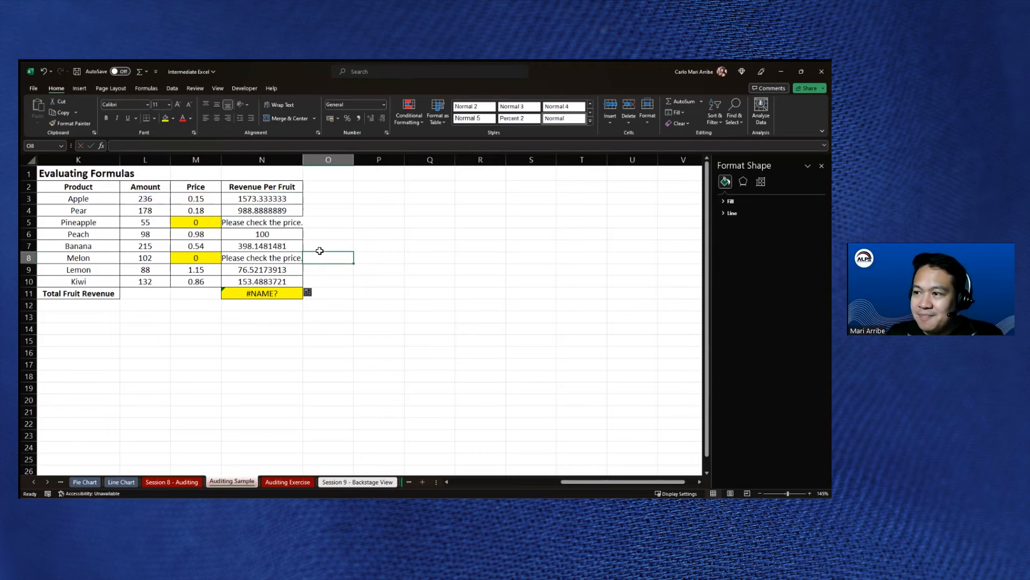
pyautogui.doubleClick(304, 159)
pyautogui.click(338, 188)
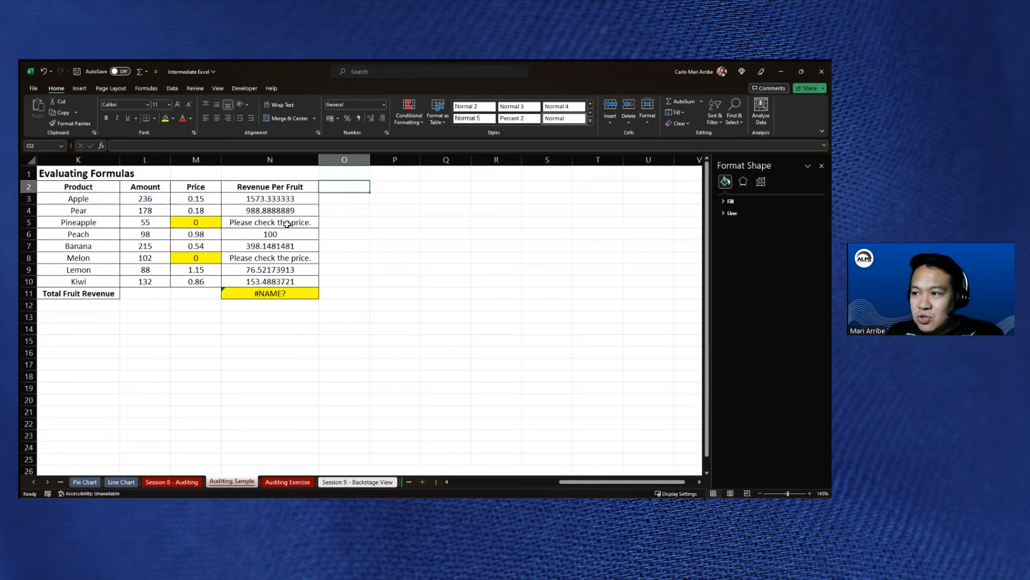
# - Compare the Pineapple revenue formula in N5 with the price in M5 that it divides by
pyautogui.click(284, 224)
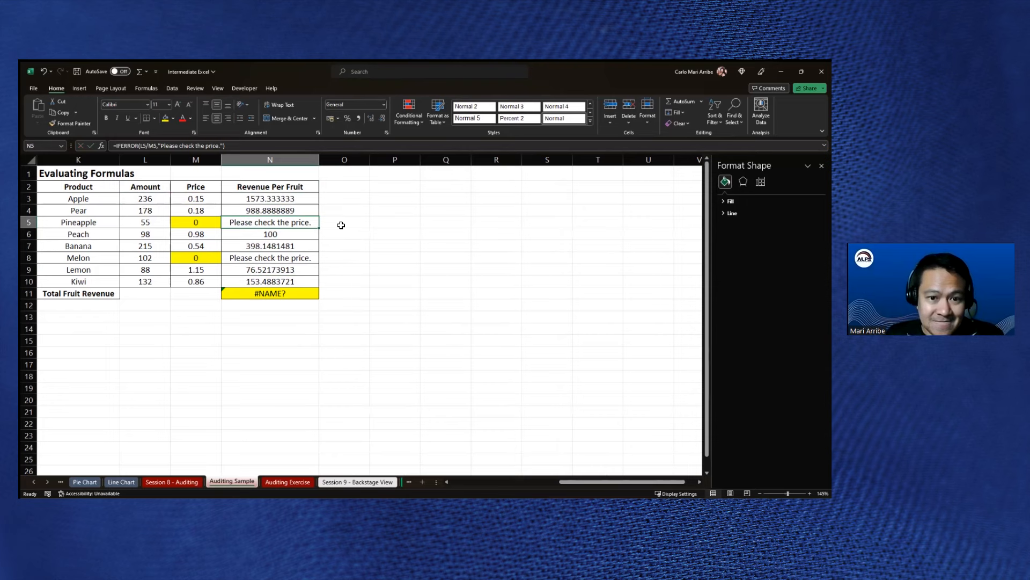
pyautogui.click(209, 223)
pyautogui.click(273, 223)
pyautogui.click(201, 223)
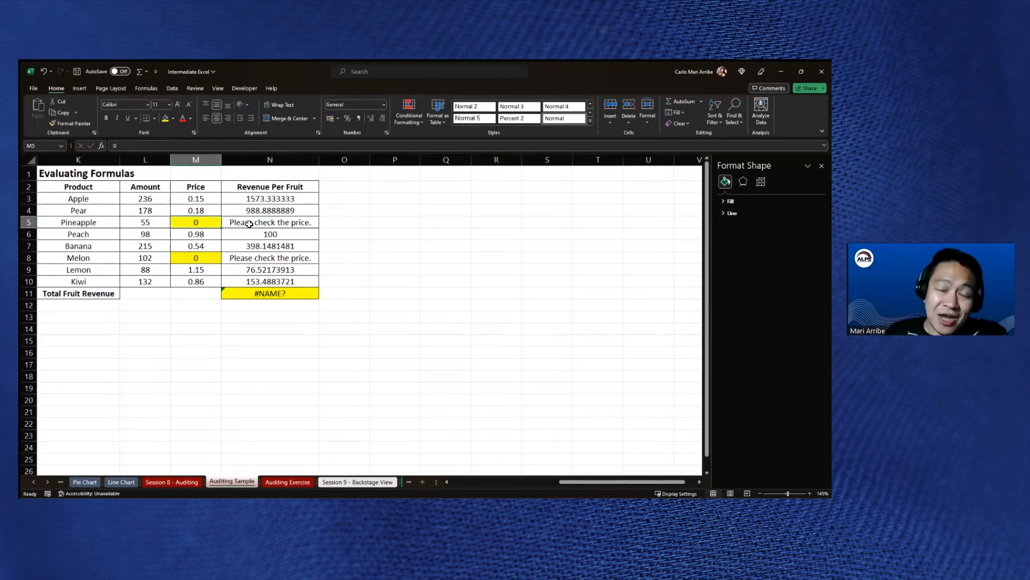
pyautogui.click(235, 222)
# - Test the IFERROR formulas by setting the Pineapple and Melon prices to 0.12
pyautogui.click(195, 224)
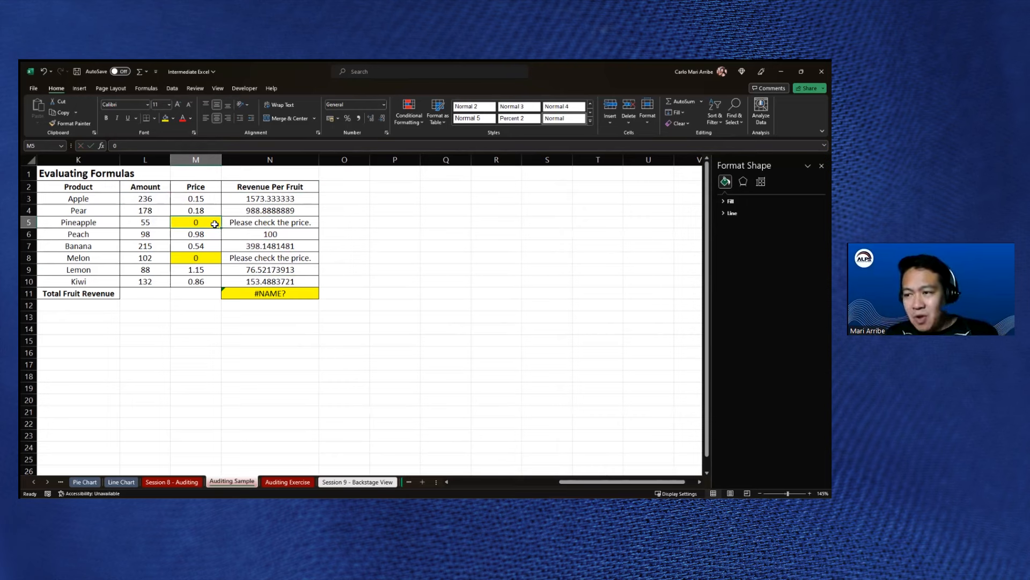
pyautogui.write('0.12')
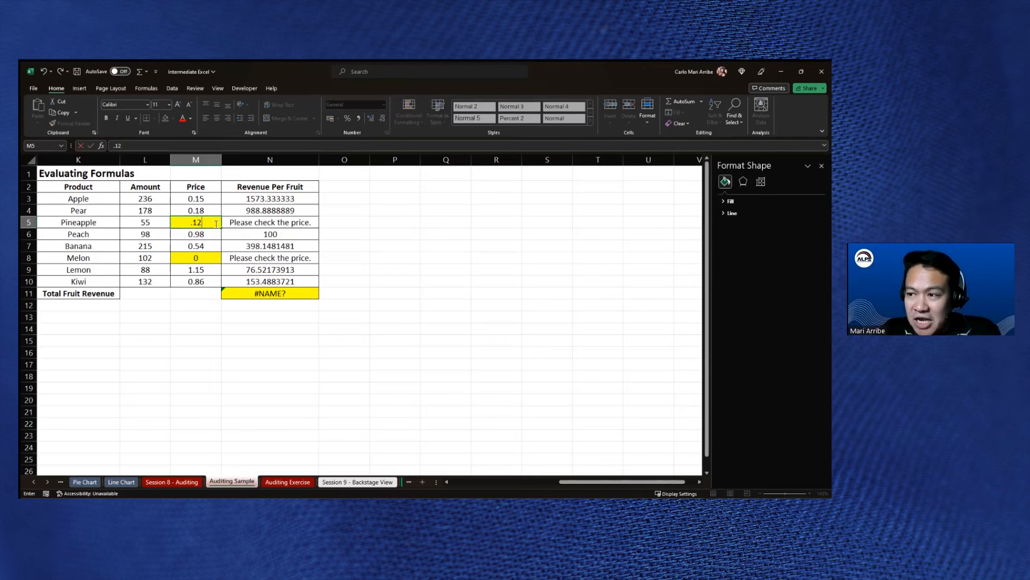
pyautogui.press('Return')
pyautogui.press('Down')
pyautogui.press('Down')
pyautogui.write('.12')
pyautogui.press('Return')
pyautogui.press('Up')
pyautogui.press('Up')
pyautogui.press('Up')
pyautogui.press('Up')
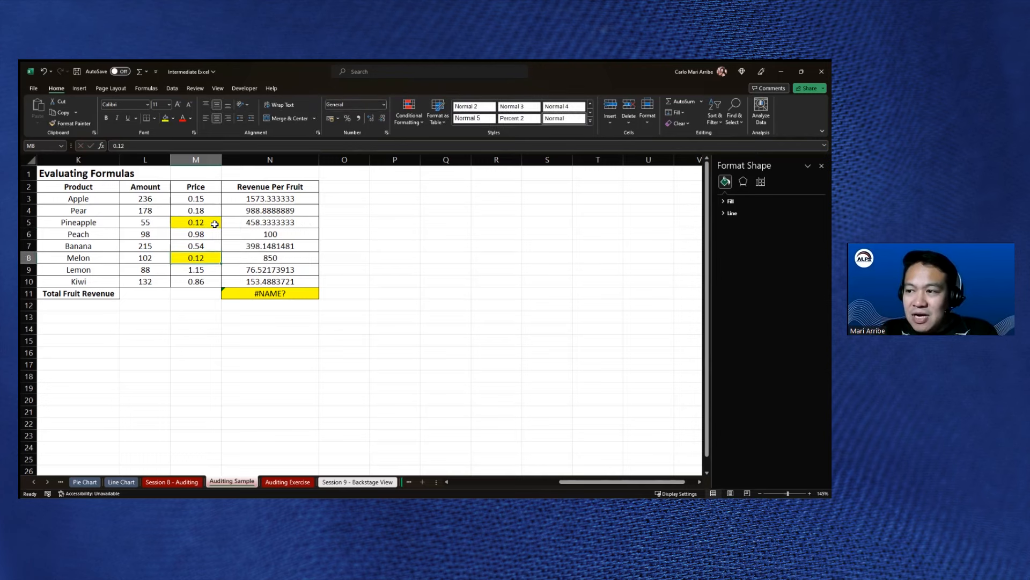
# - Set the Pineapple and Melon prices in M5 and M8 back to 0
pyautogui.write('0')
pyautogui.press('Return')
pyautogui.press('Down')
pyautogui.press('Down')
pyautogui.write('0')
pyautogui.press('Return')
pyautogui.press('Up')
pyautogui.press('Up')
pyautogui.press('Up')
pyautogui.press('Up')
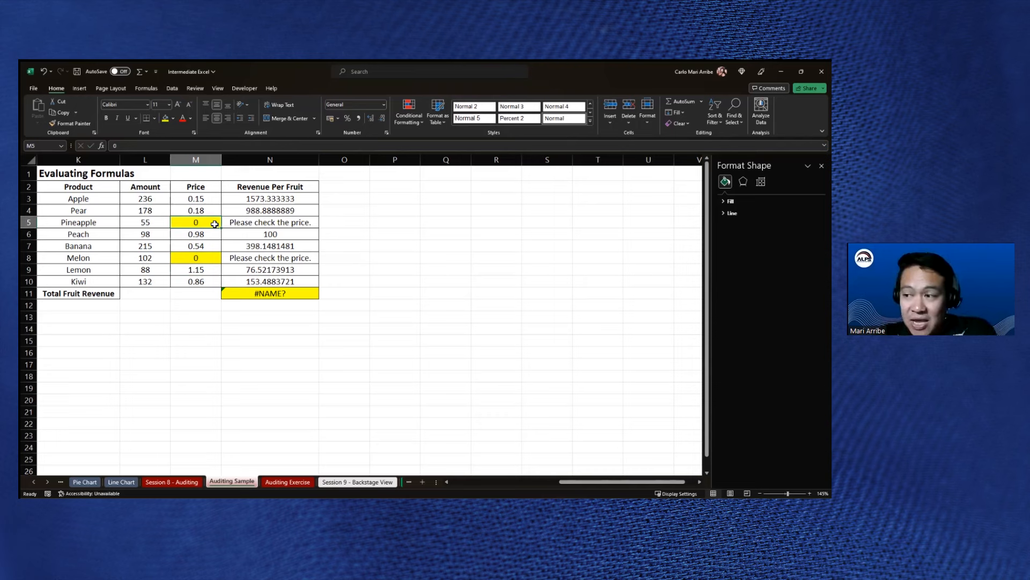
# - Check the formulas in N5 and N11, and show all formulas in the sheet instead of their results
pyautogui.click(274, 218)
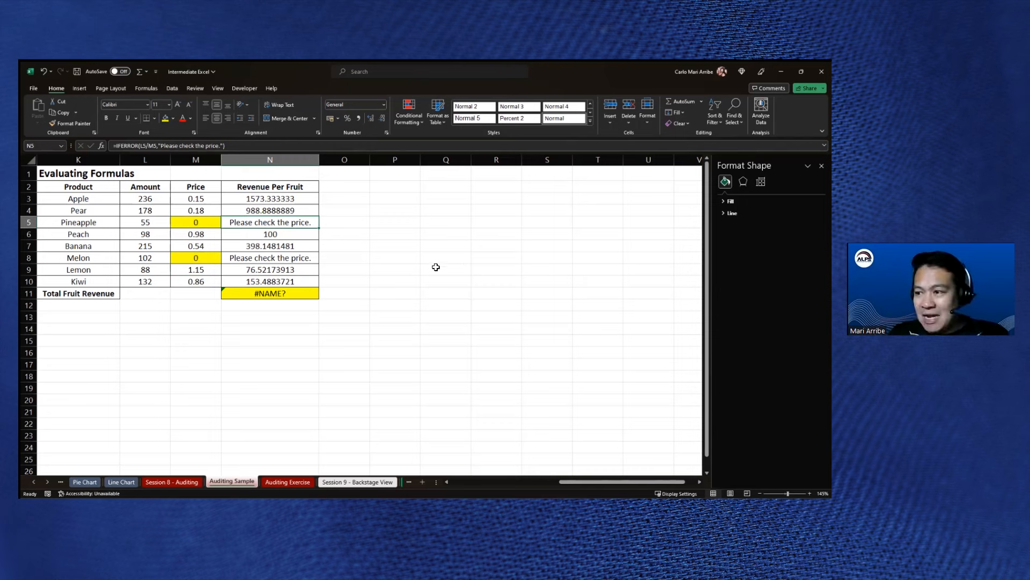
pyautogui.click(301, 291)
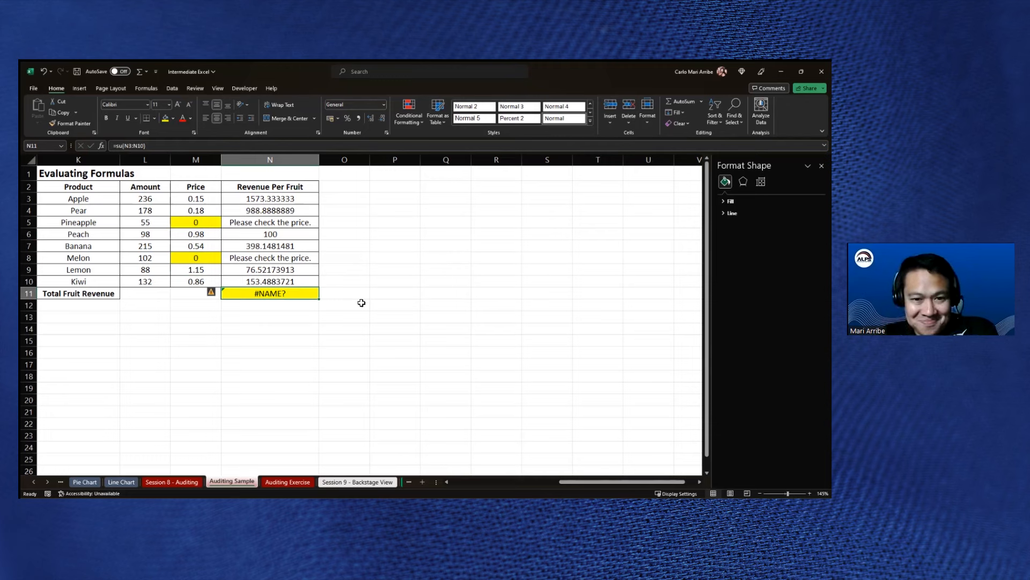
pyautogui.click(299, 226)
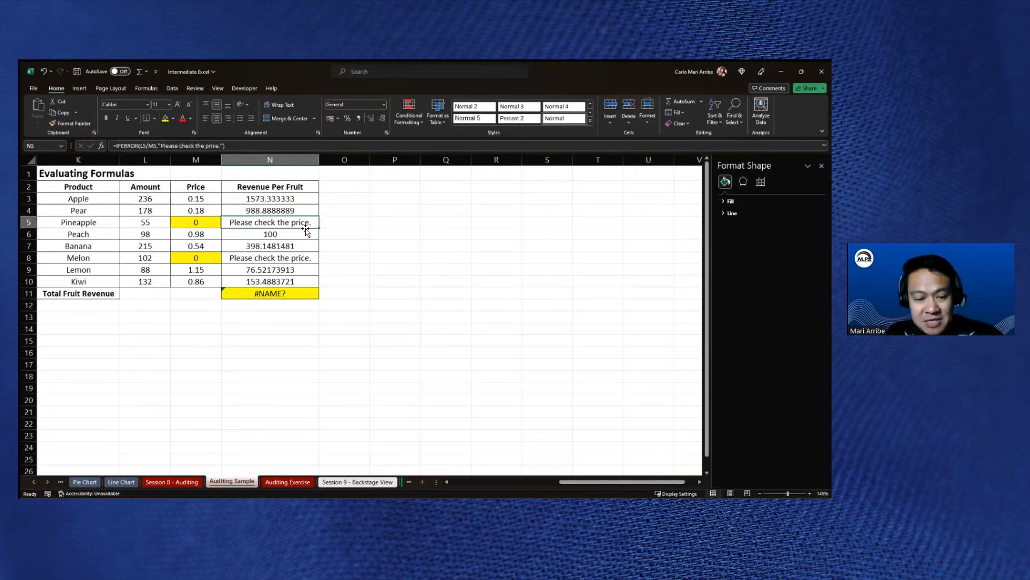
pyautogui.hotkey('ctrl', '`')
pyautogui.click(516, 352)
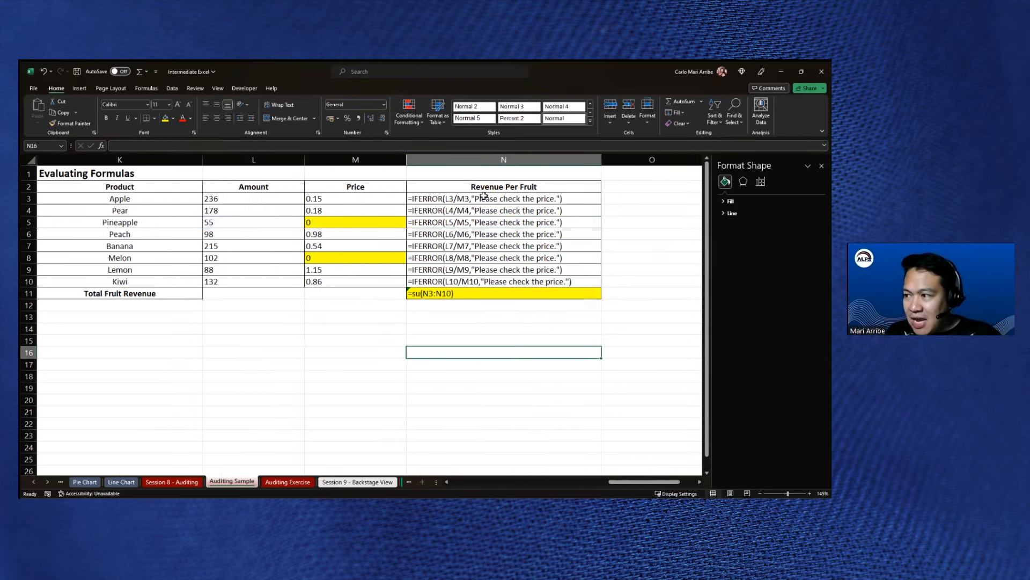
# - Examine the Value and Value_if_error arguments of the IFERROR function in N3 in the Function Arguments dialog
pyautogui.doubleClick(435, 198)
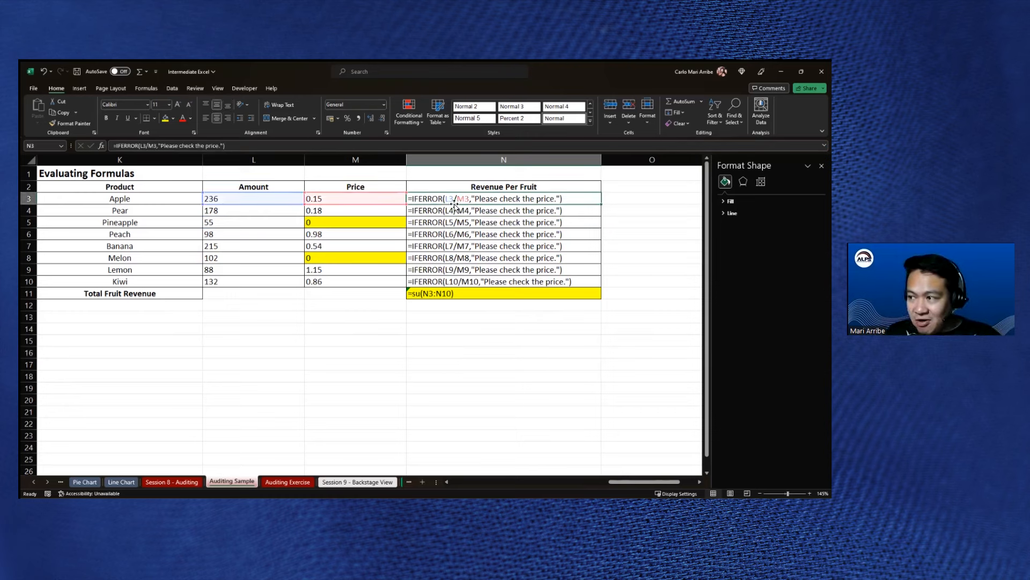
pyautogui.click(101, 145)
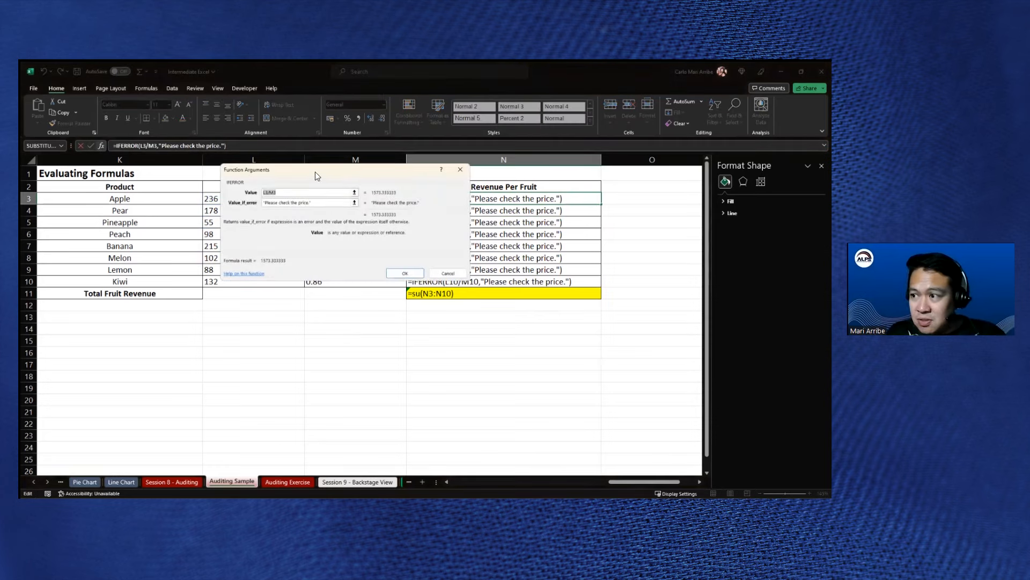
pyautogui.moveTo(317, 175); pyautogui.dragTo(311, 314)
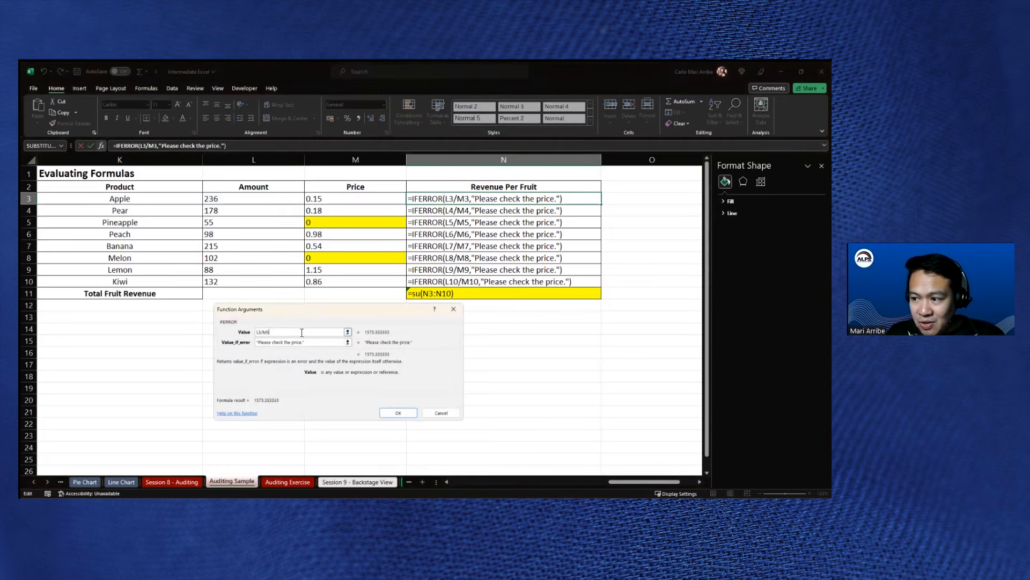
pyautogui.click(323, 343)
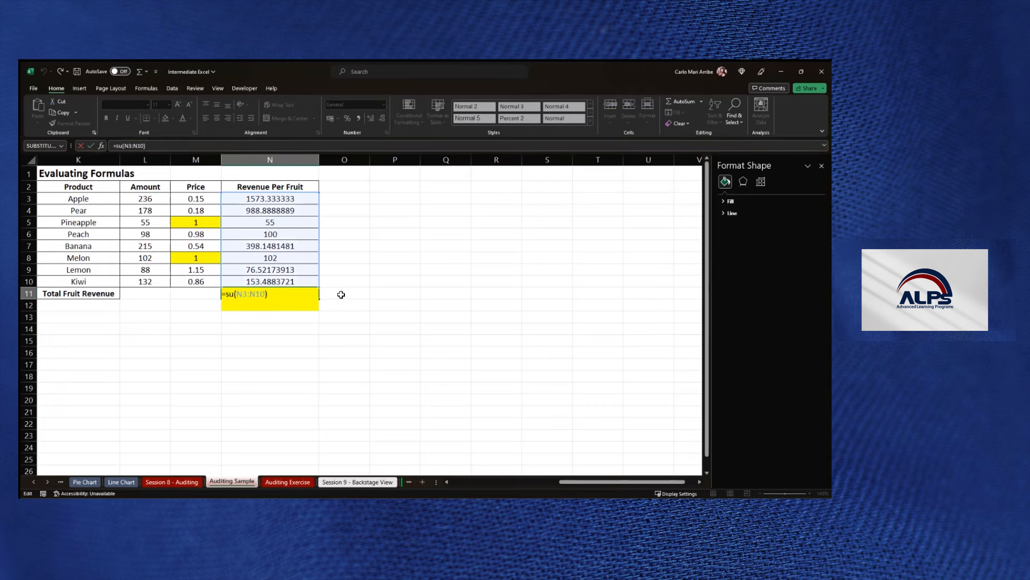
# - Correct the misspelled function name in the Total Fruit Revenue cell N11 so the formula reads =SUM(N3:N10)
pyautogui.click(235, 295)
pyautogui.write('m')
pyautogui.press('Return')
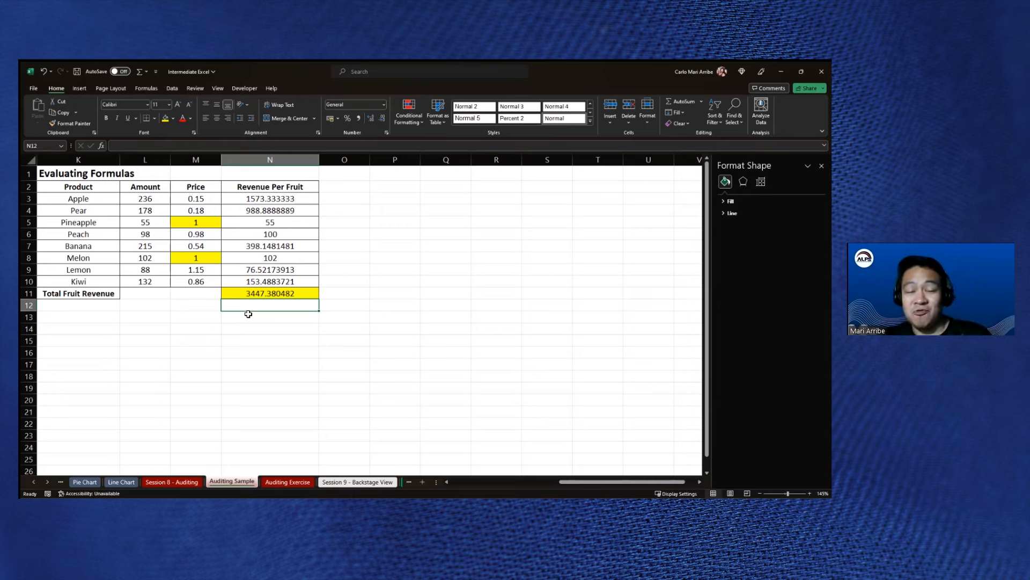
# - Misspell the function name in N11 as =su(N3:N10) to demonstrate a formula name error
pyautogui.doubleClick(258, 297)
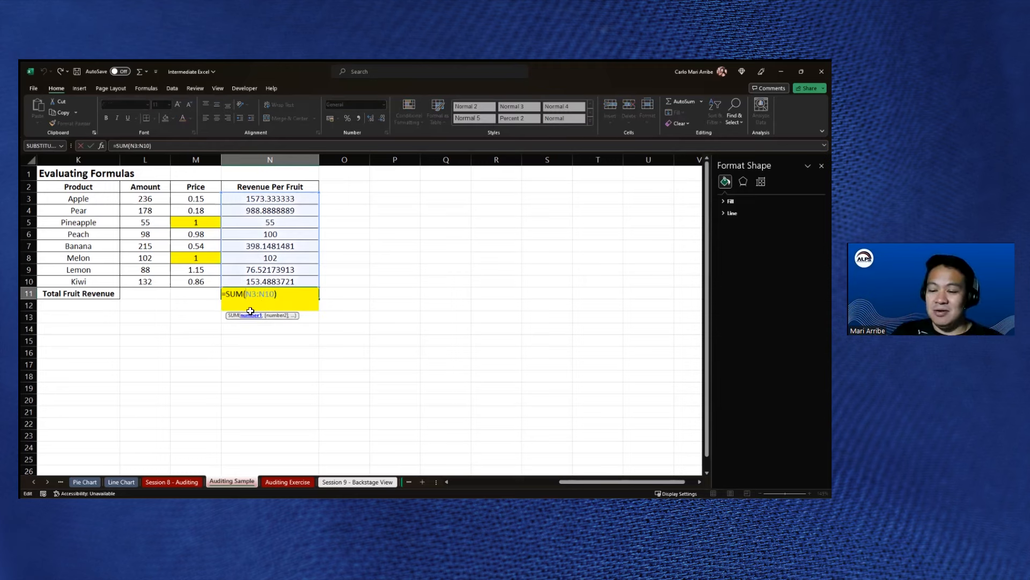
pyautogui.press('BackSpace')
pyautogui.press('Return')
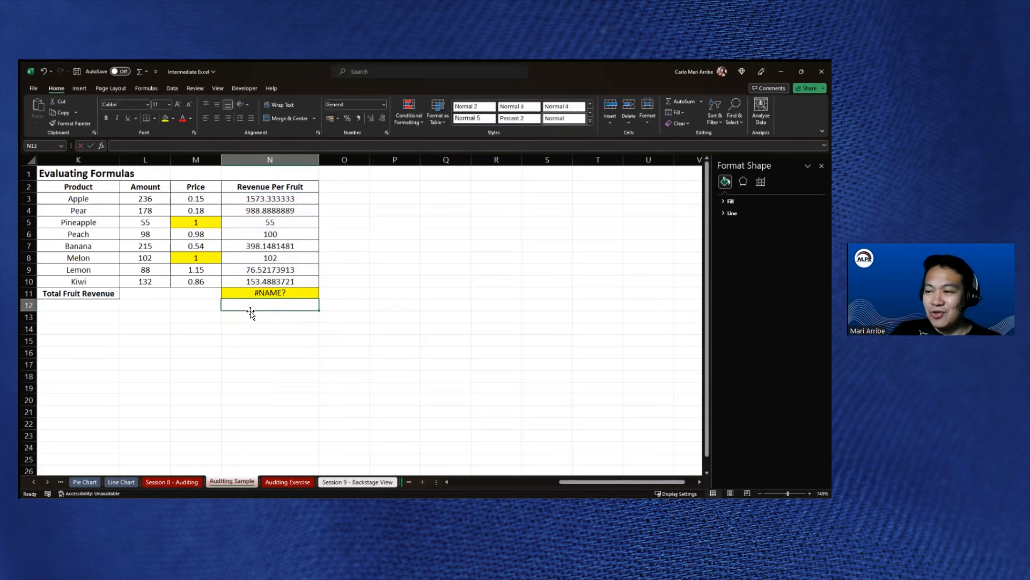
# - Clear the Total Fruit Revenue cell N11 and total the Revenue Per Fruit values in N3:N10 with AutoSum
pyautogui.click(293, 290)
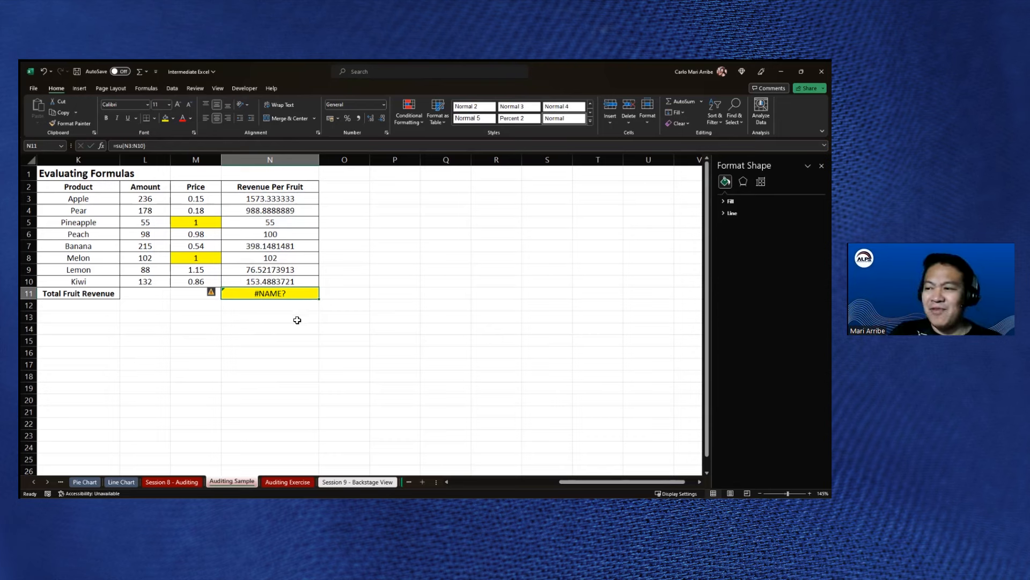
pyautogui.press('Delete')
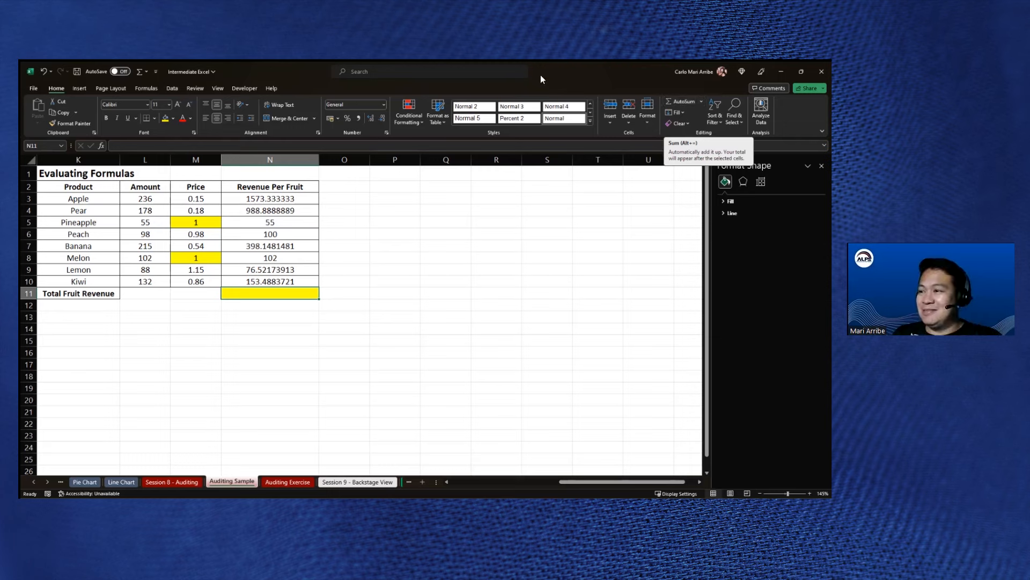
pyautogui.click(374, 282)
pyautogui.click(296, 293)
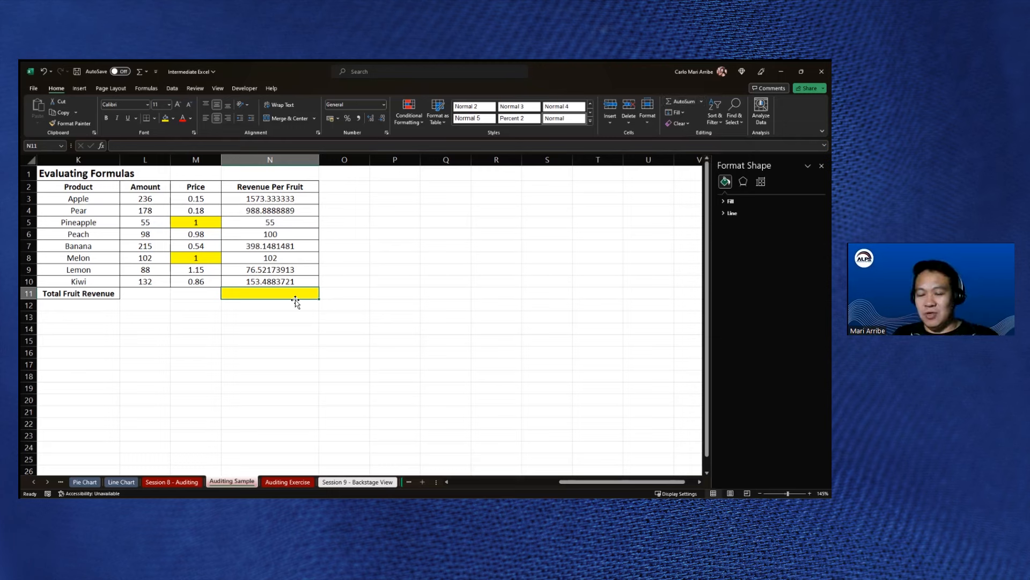
pyautogui.hotkey('alt', '=')
pyautogui.write('\\')
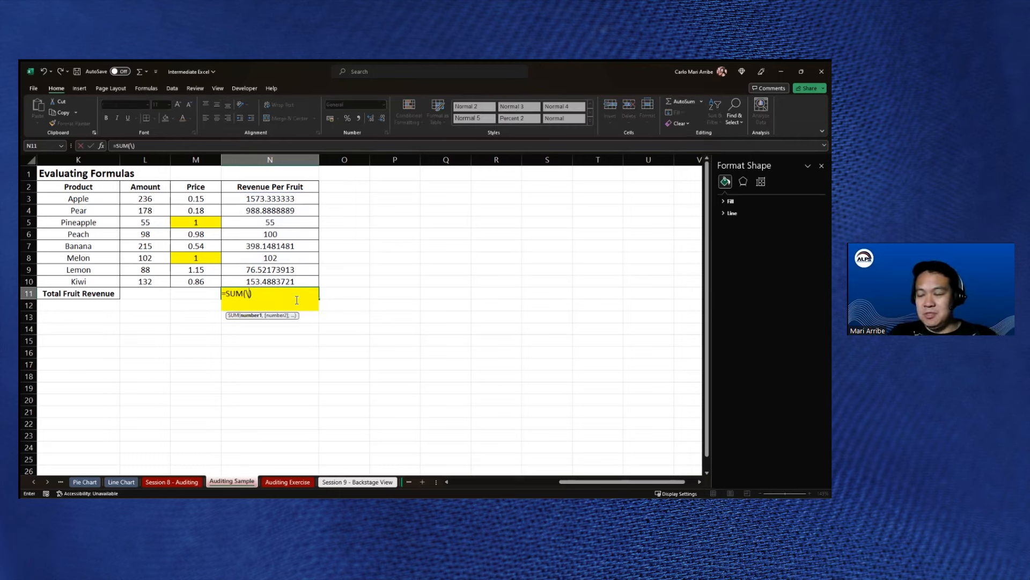
pyautogui.press('Escape')
pyautogui.hotkey('alt', '=')
pyautogui.press('Return')
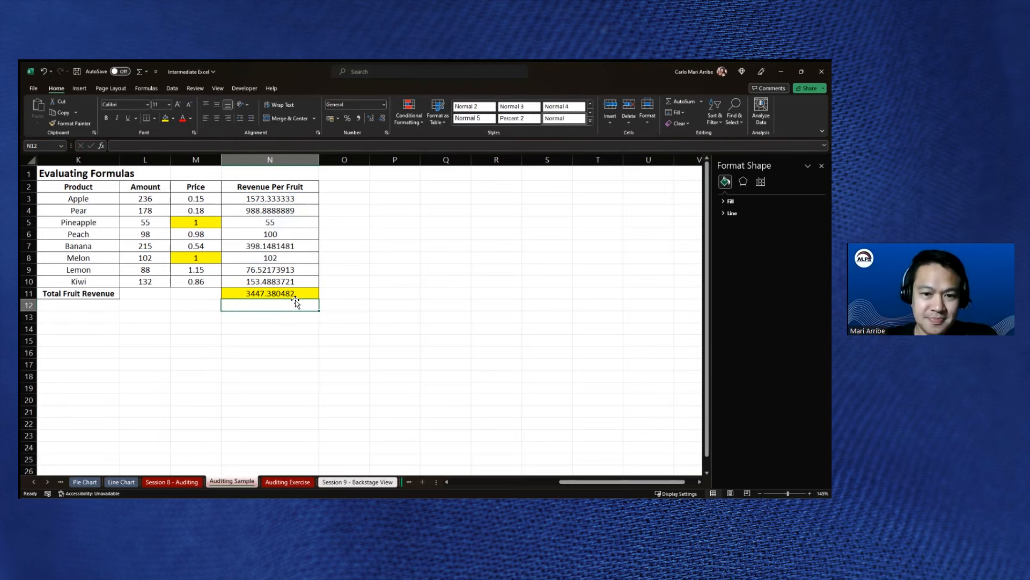
# - Go to the Auditing Exercise sheet and check the Total Salary and Average formulas in B8 and B9
pyautogui.click(288, 482)
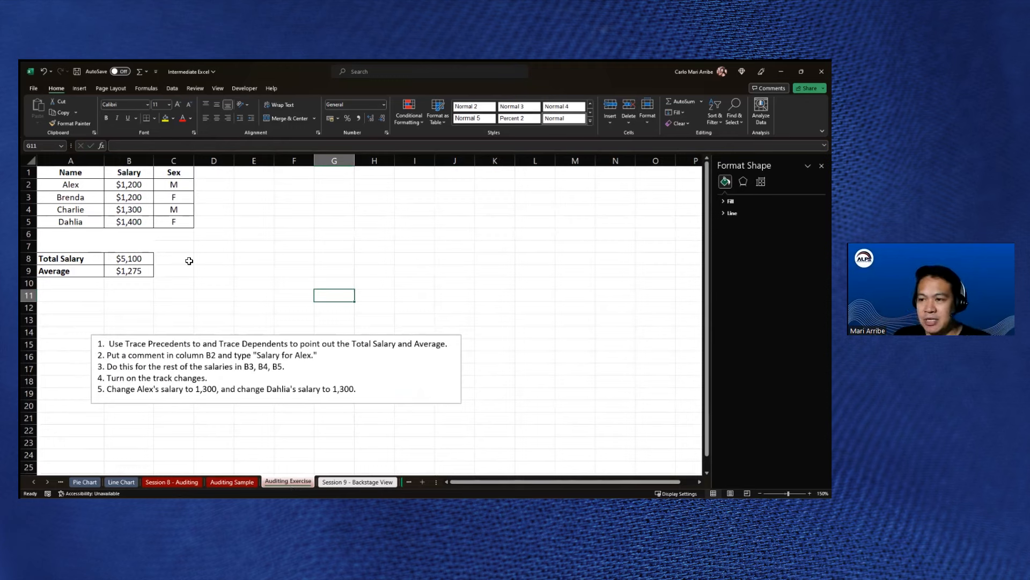
pyautogui.moveTo(129, 258); pyautogui.dragTo(128, 267)
pyautogui.click(231, 271)
pyautogui.click(123, 269)
pyautogui.click(134, 260)
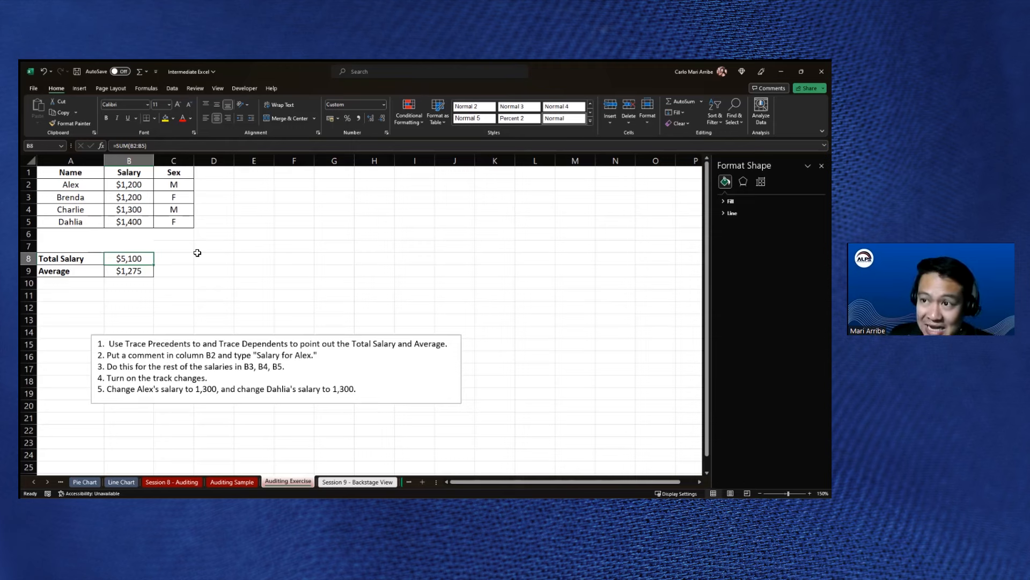
# - Review the workbook protection options and the Encrypt with Password dialog, and return to the sheet without encrypting
pyautogui.click(34, 88)
pyautogui.click(51, 168)
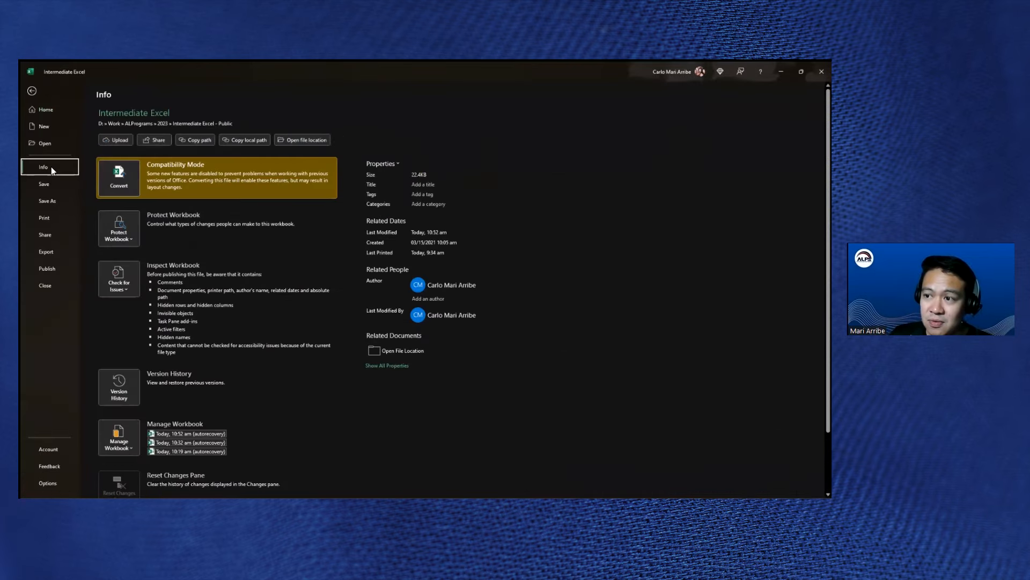
pyautogui.click(119, 228)
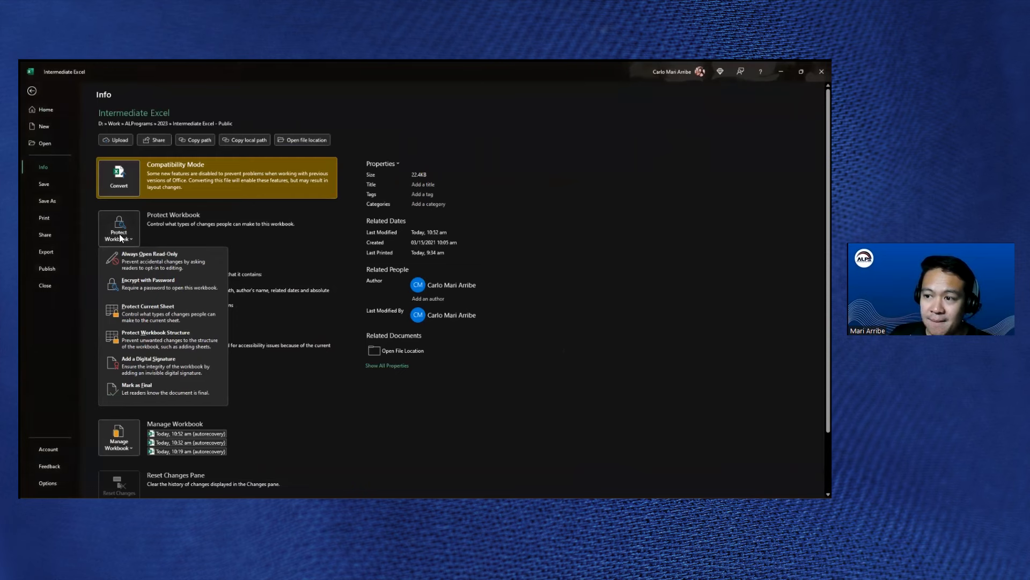
pyautogui.click(201, 290)
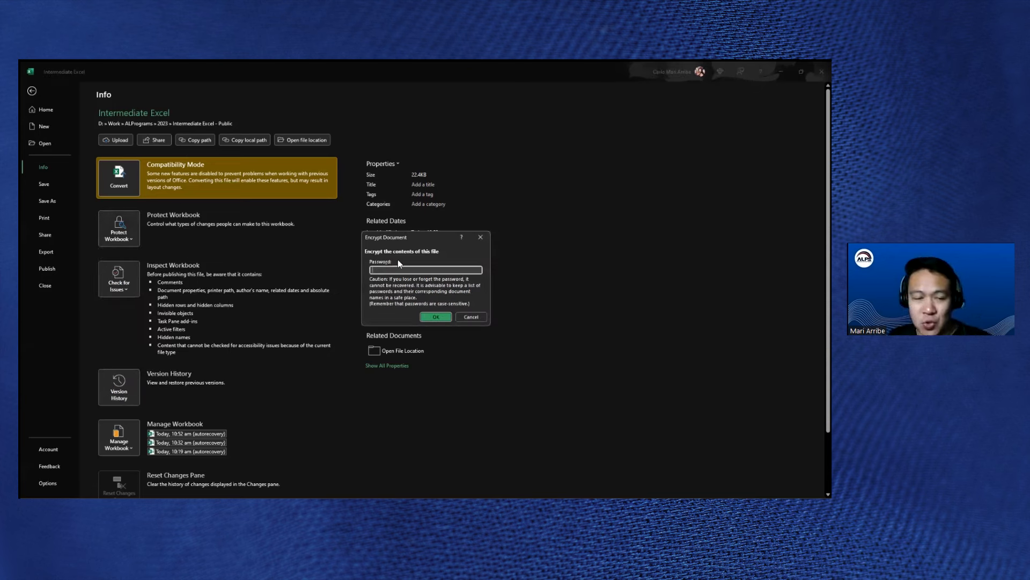
pyautogui.click(483, 317)
pyautogui.click(30, 91)
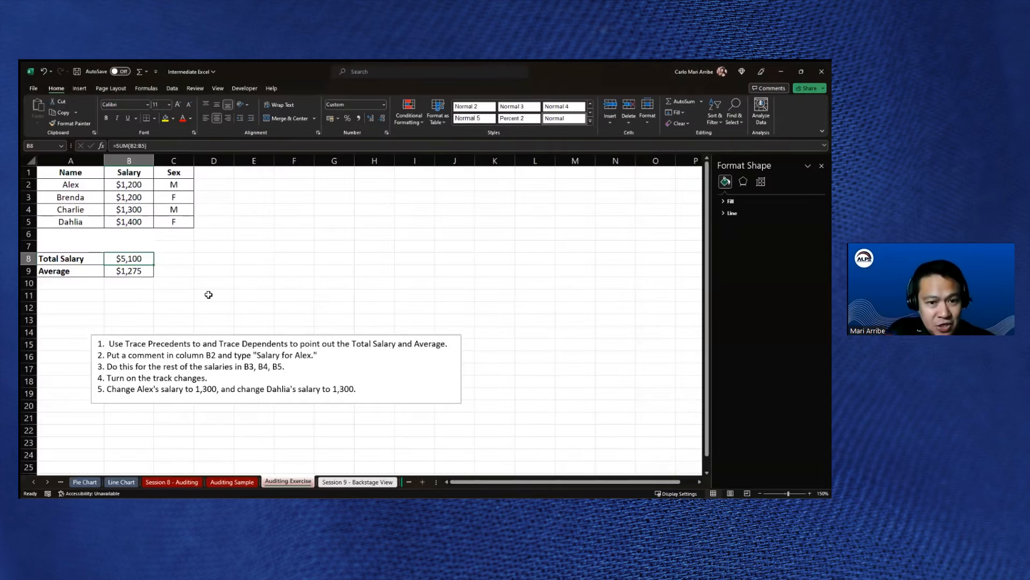
# - Review the Protect Sheet permissions for the Auditing Exercise sheet without protecting it
pyautogui.rightClick(278, 481)
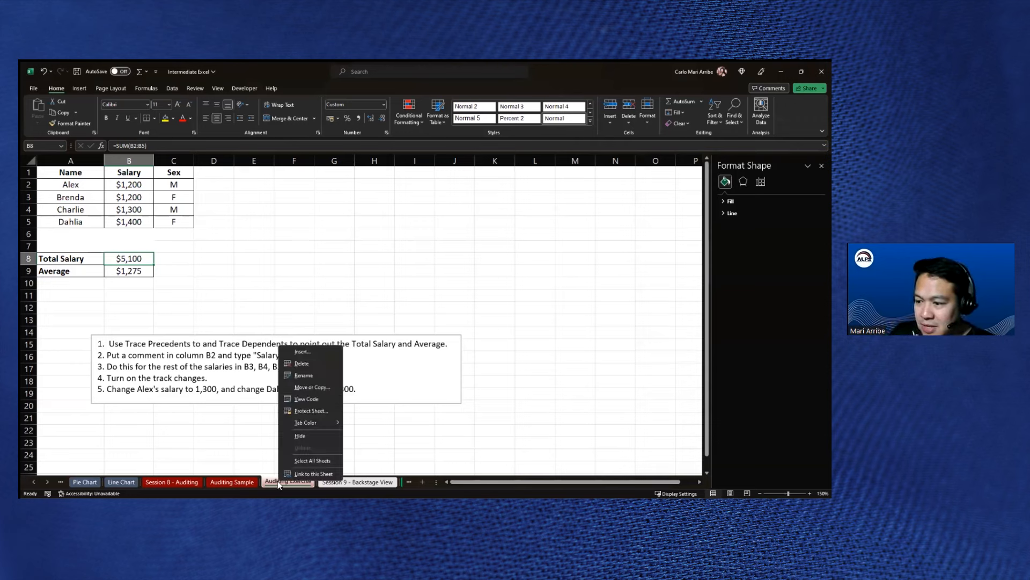
pyautogui.click(312, 411)
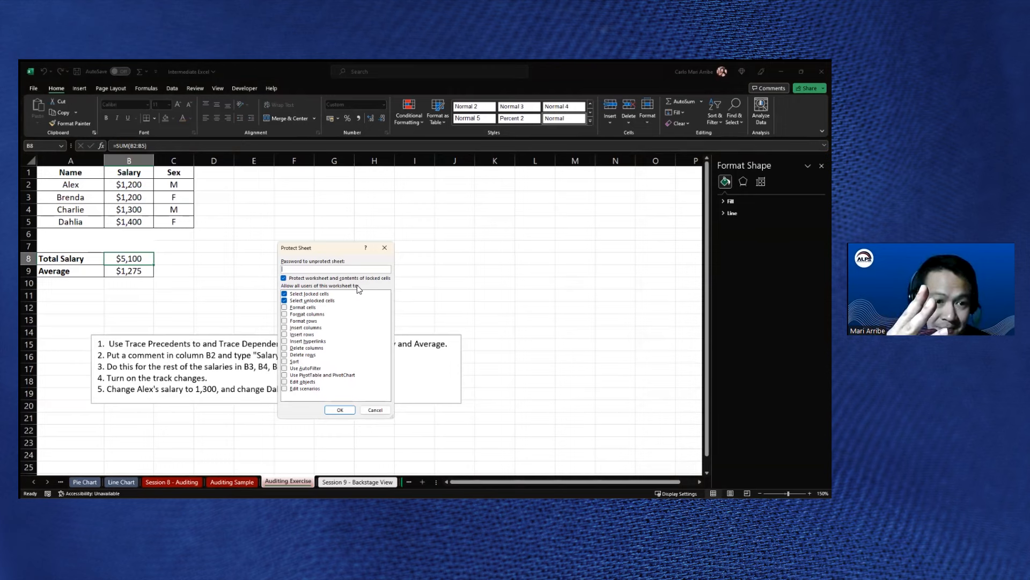
pyautogui.click(387, 410)
# - Examine the Locked and Hidden protection options of the Total Salary cell B8, and close Format Cells without applying changes
pyautogui.rightClick(139, 261)
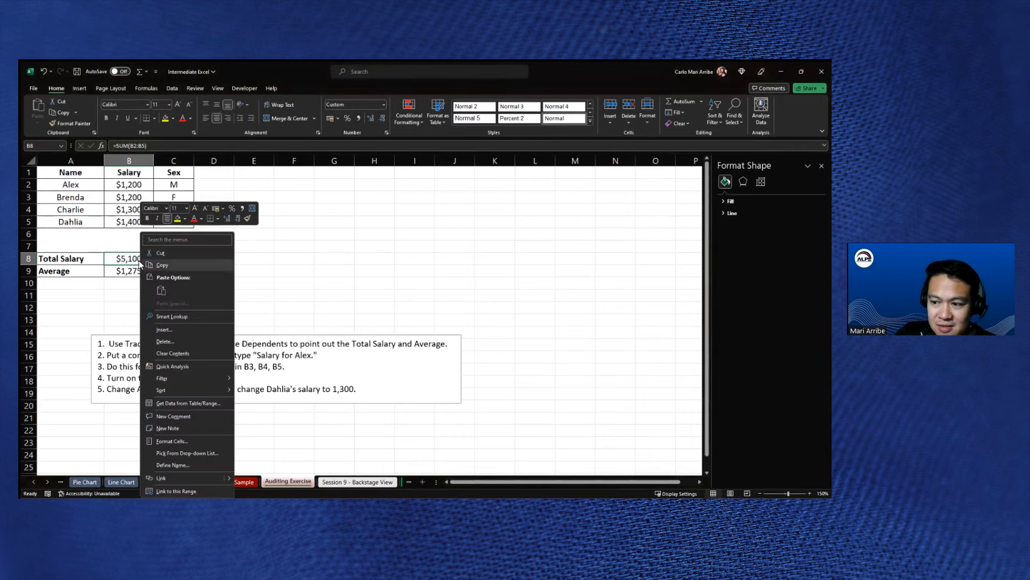
pyautogui.click(168, 440)
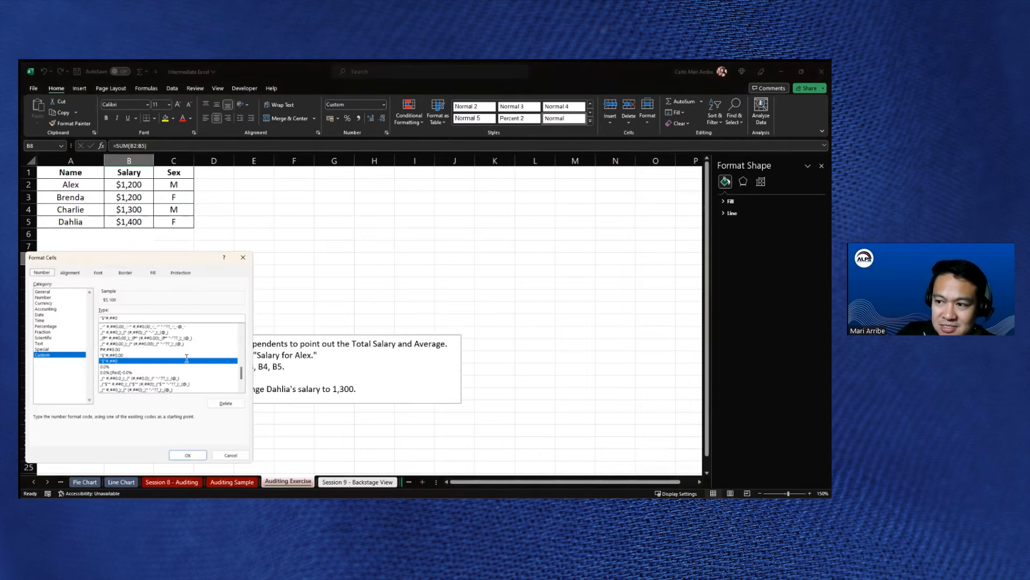
pyautogui.click(180, 272)
pyautogui.moveTo(188, 261); pyautogui.dragTo(369, 212)
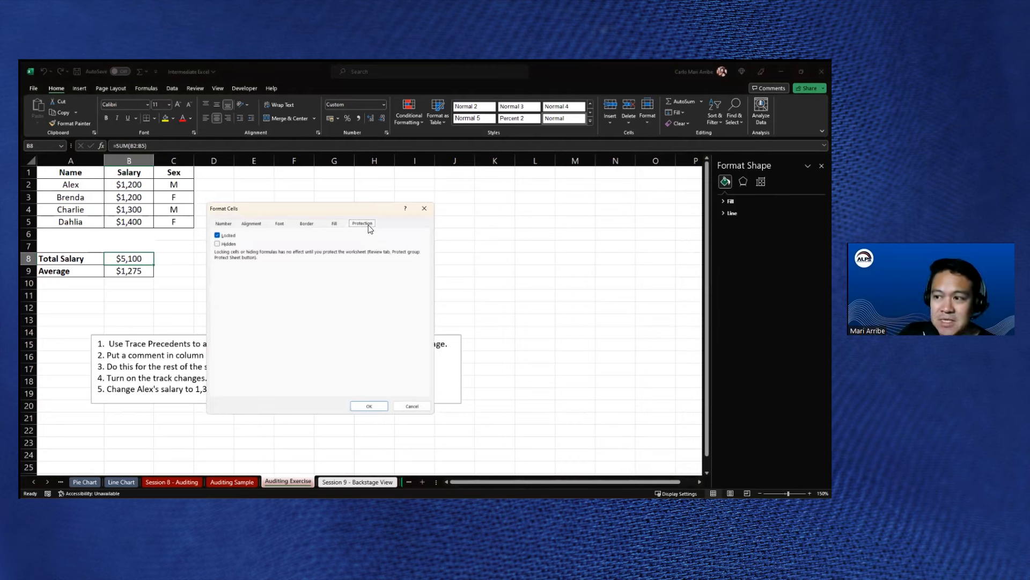
pyautogui.click(231, 244)
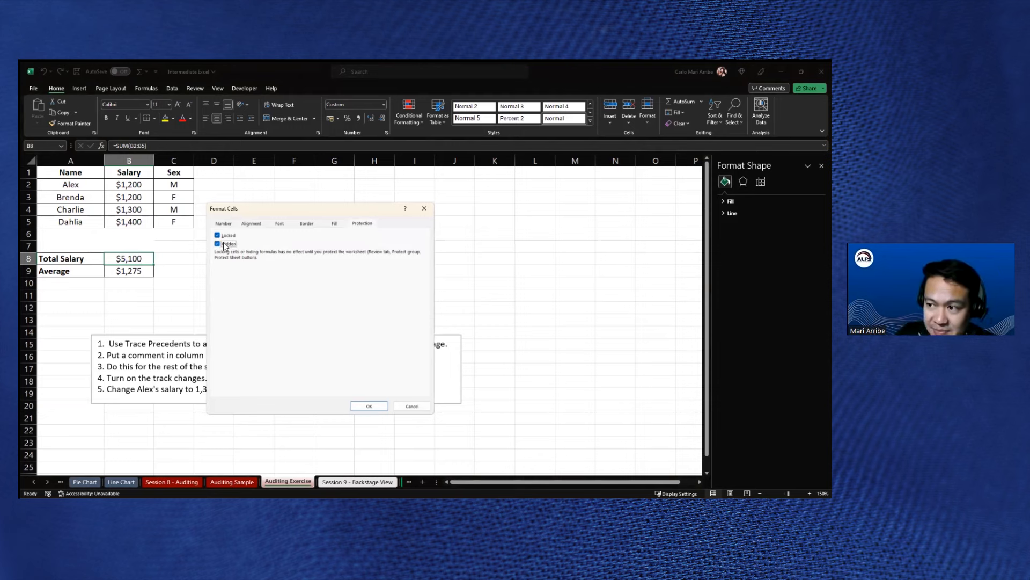
pyautogui.click(411, 405)
# - Inspect the Total Salary formula in B8 both inside the cell and in the formula bar without changing it
pyautogui.click(341, 233)
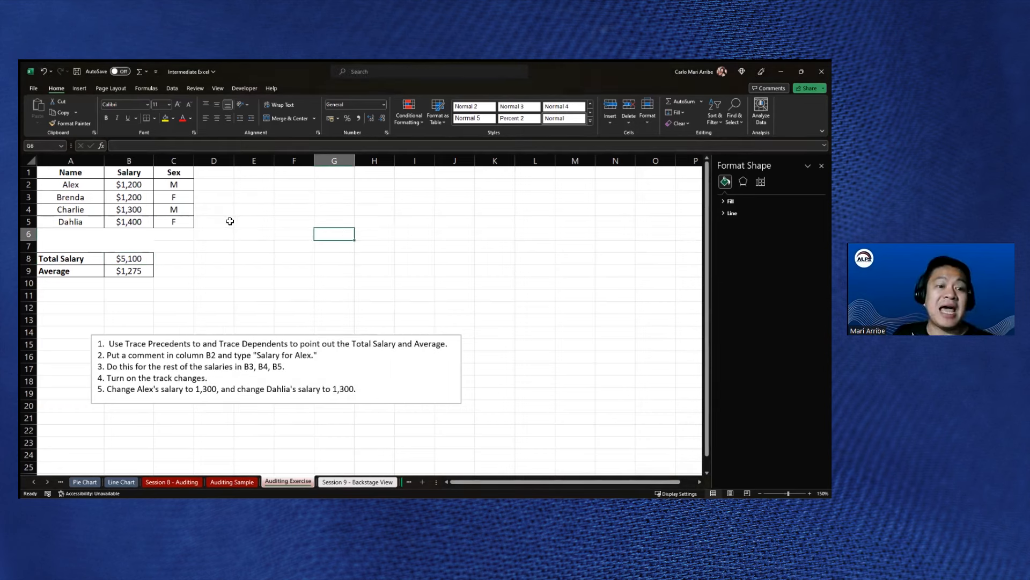
pyautogui.doubleClick(124, 259)
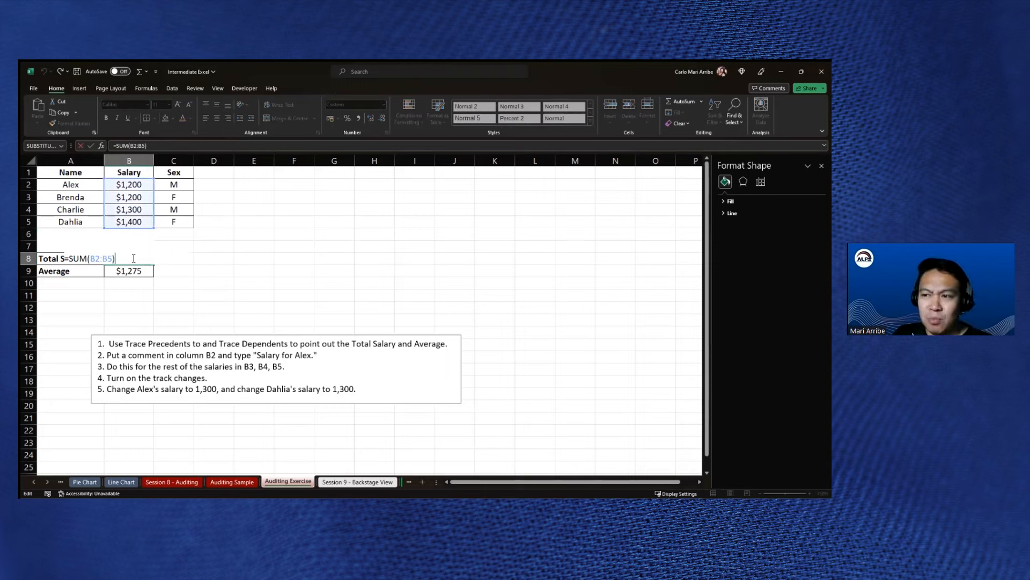
pyautogui.press('Escape')
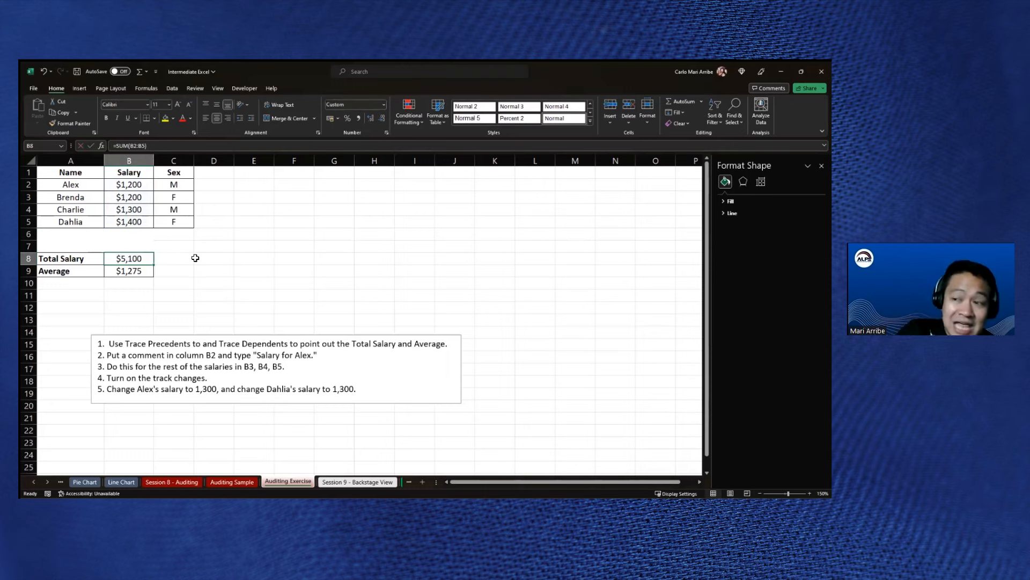
pyautogui.click(154, 146)
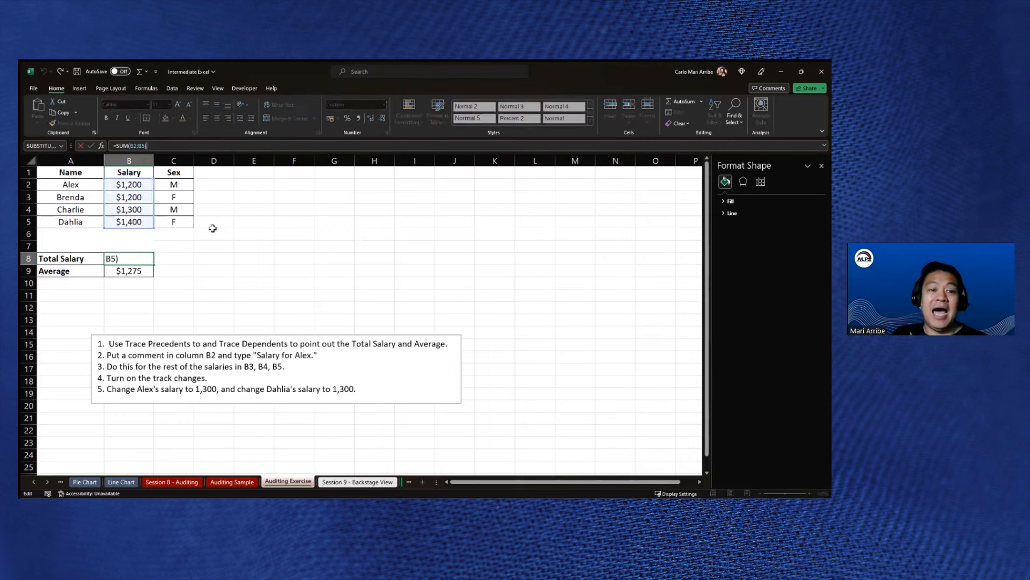
pyautogui.press('Escape')
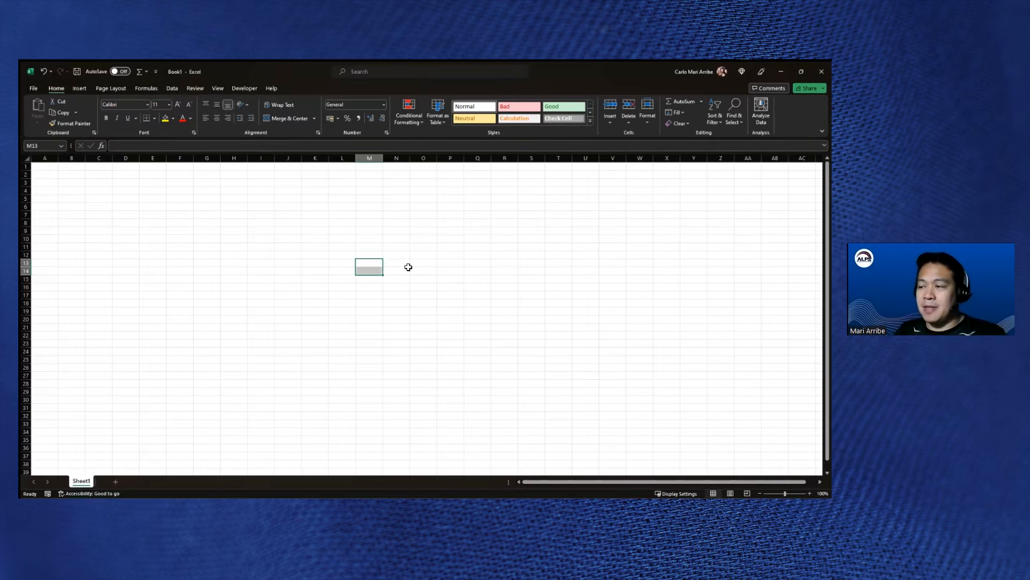
# - In the blank workbook Book1, open the ribbon customization options and add a new custom group under the Review tab
pyautogui.moveTo(407, 263); pyautogui.dragTo(424, 263)
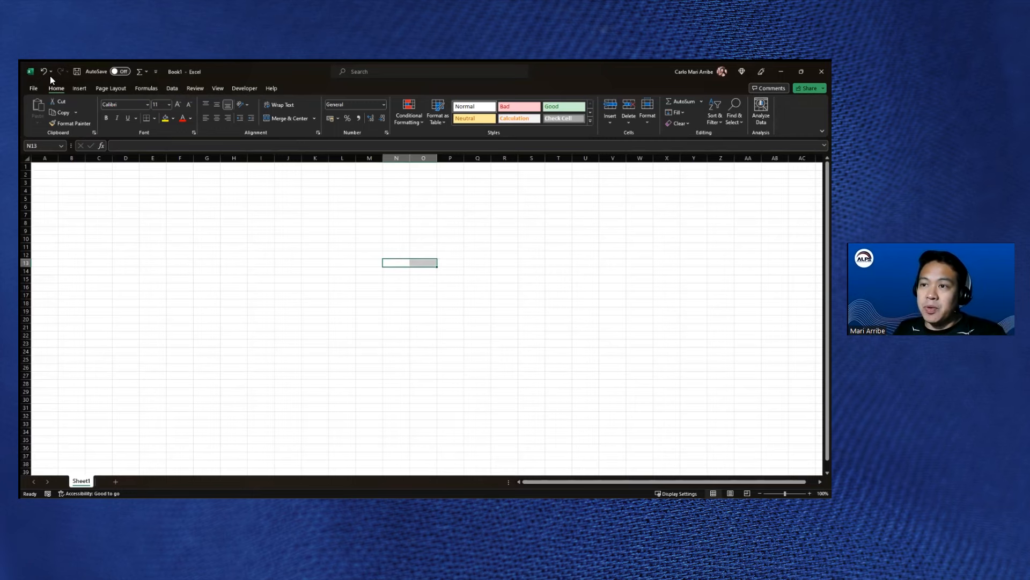
pyautogui.click(33, 89)
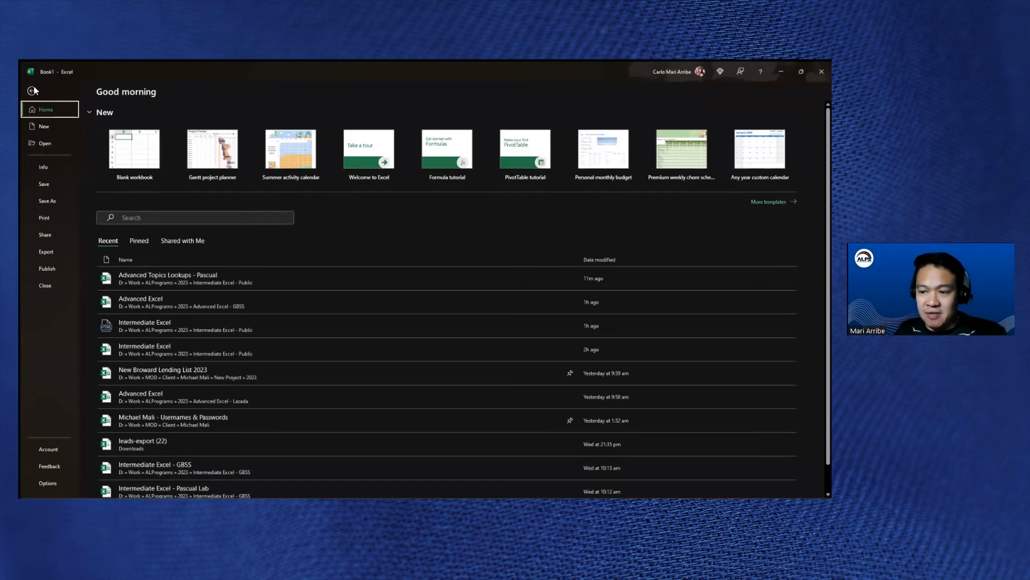
pyautogui.click(53, 488)
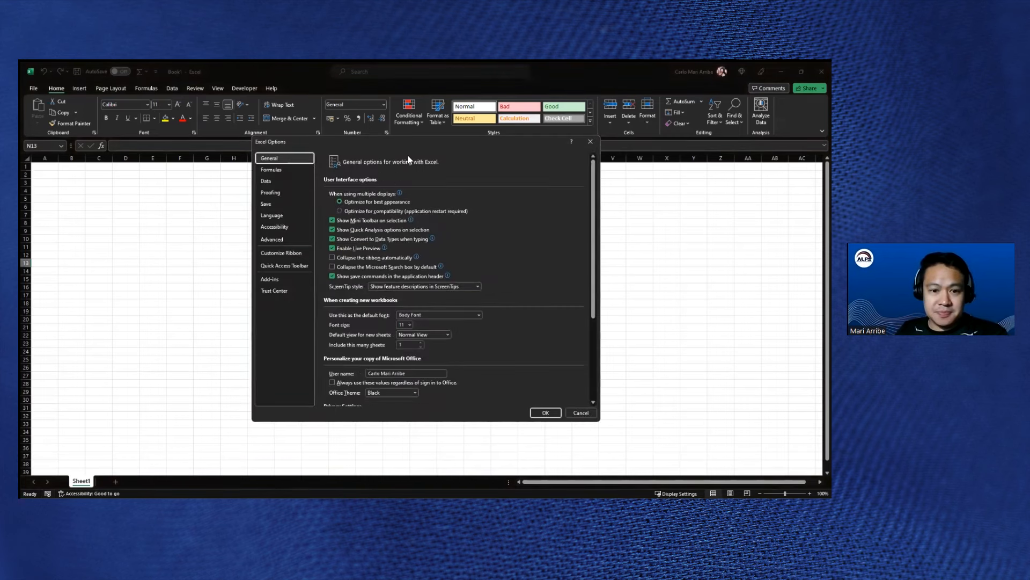
pyautogui.click(290, 253)
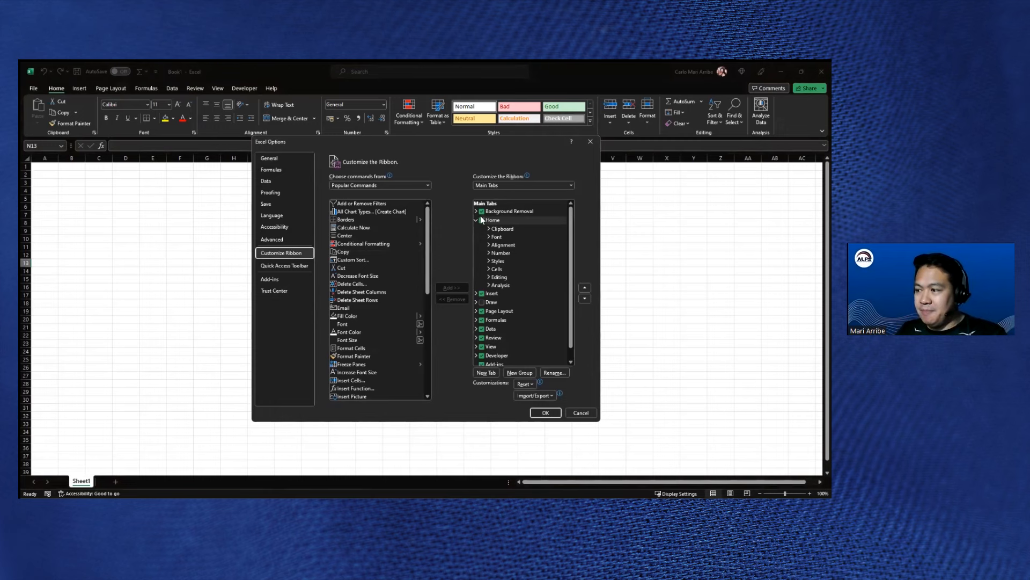
pyautogui.scroll(-1, 570, 326)
pyautogui.click(500, 326)
pyautogui.click(476, 325)
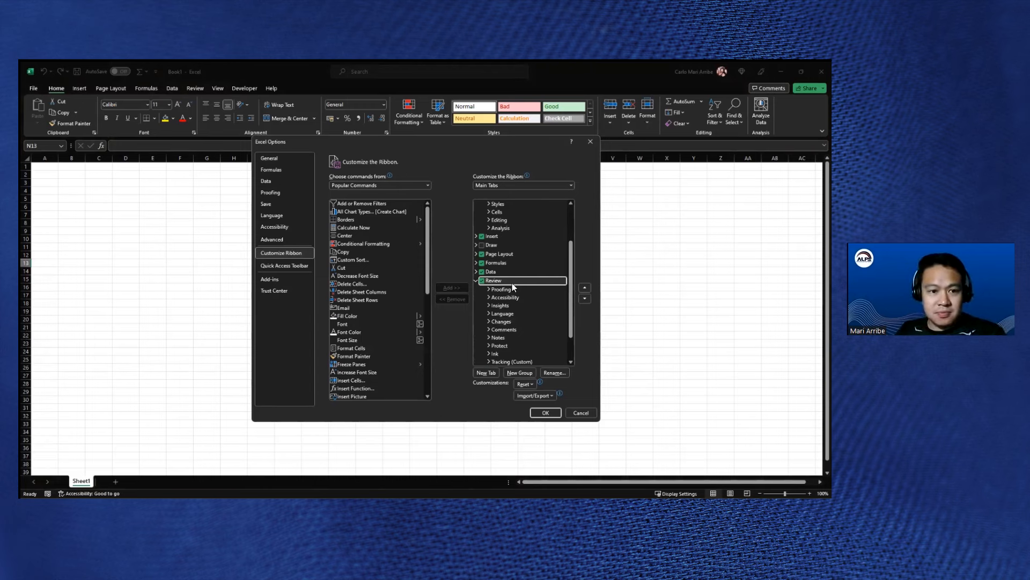
pyautogui.click(527, 372)
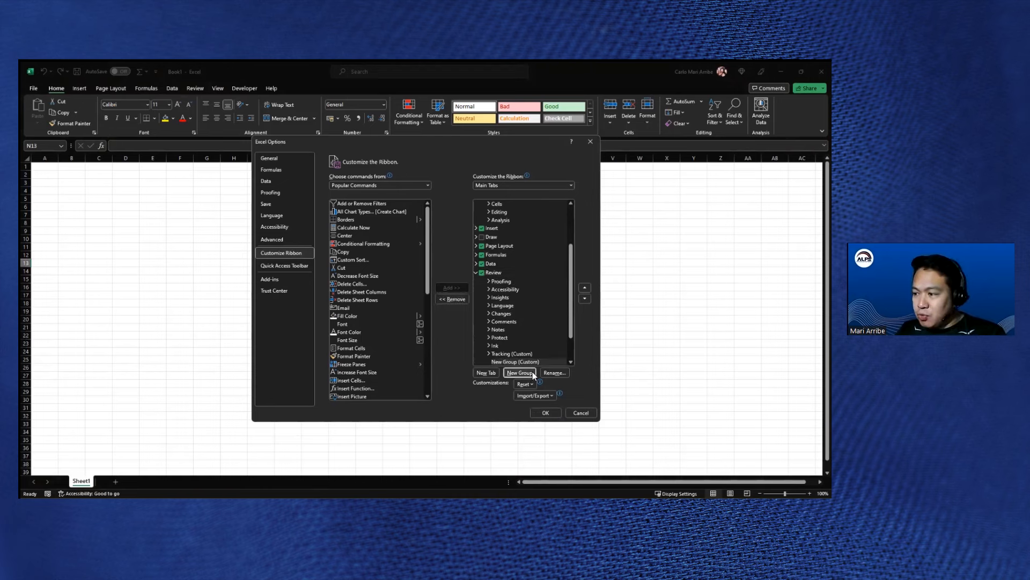
# - View the rename options of the new custom group under Review, cancel them, and remove that group
pyautogui.click(530, 362)
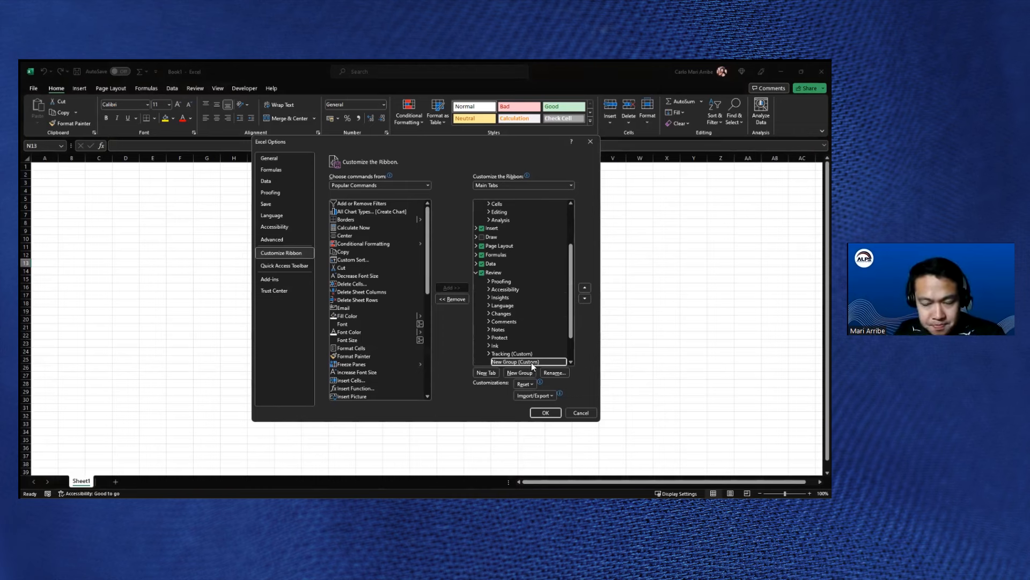
pyautogui.click(561, 372)
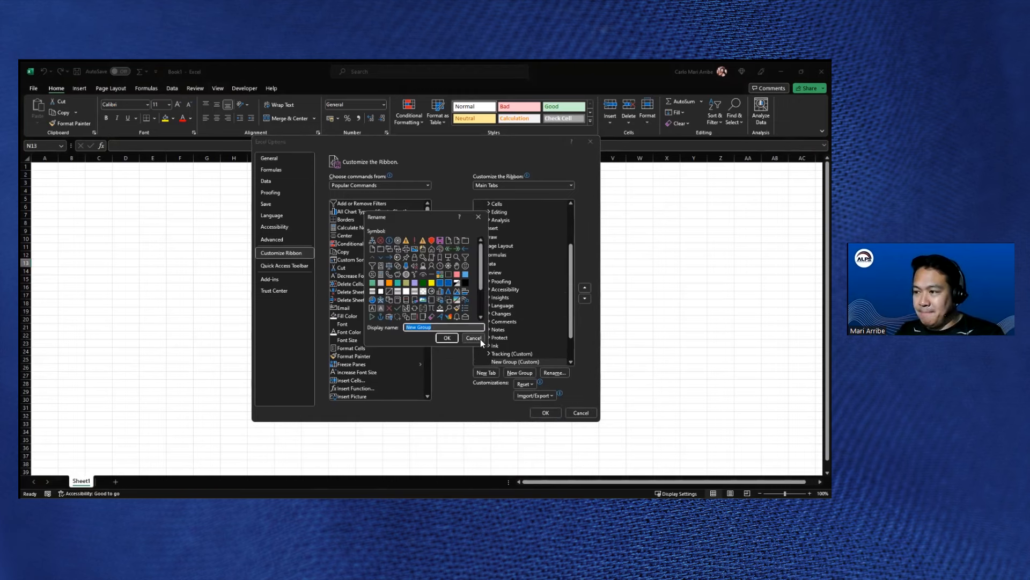
pyautogui.click(473, 337)
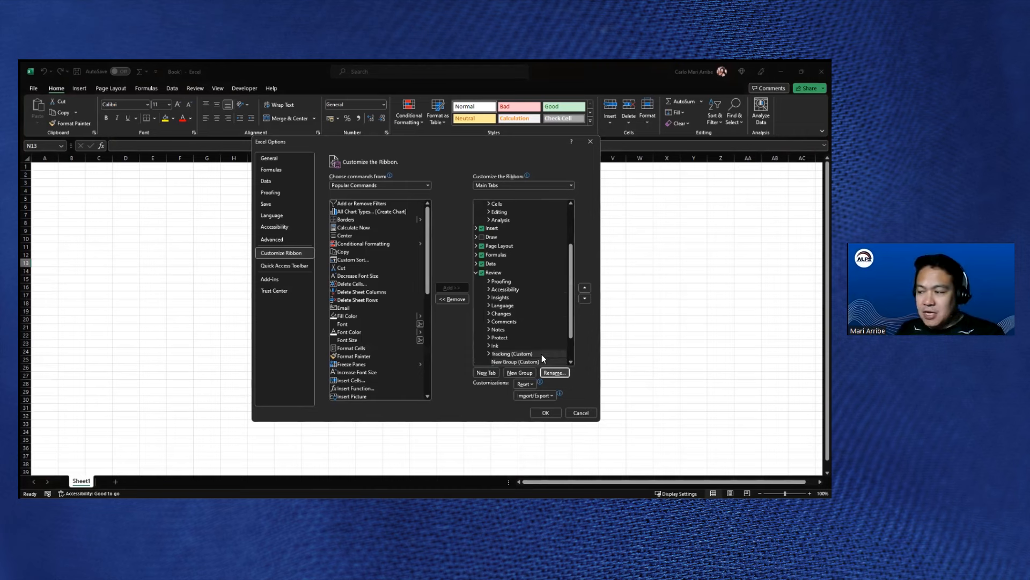
pyautogui.rightClick(529, 361)
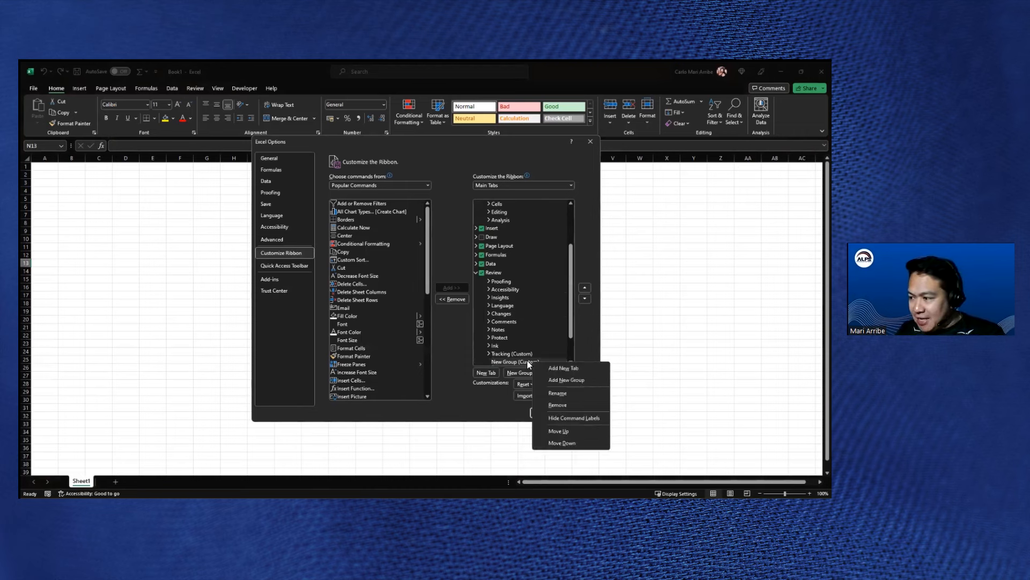
pyautogui.click(567, 406)
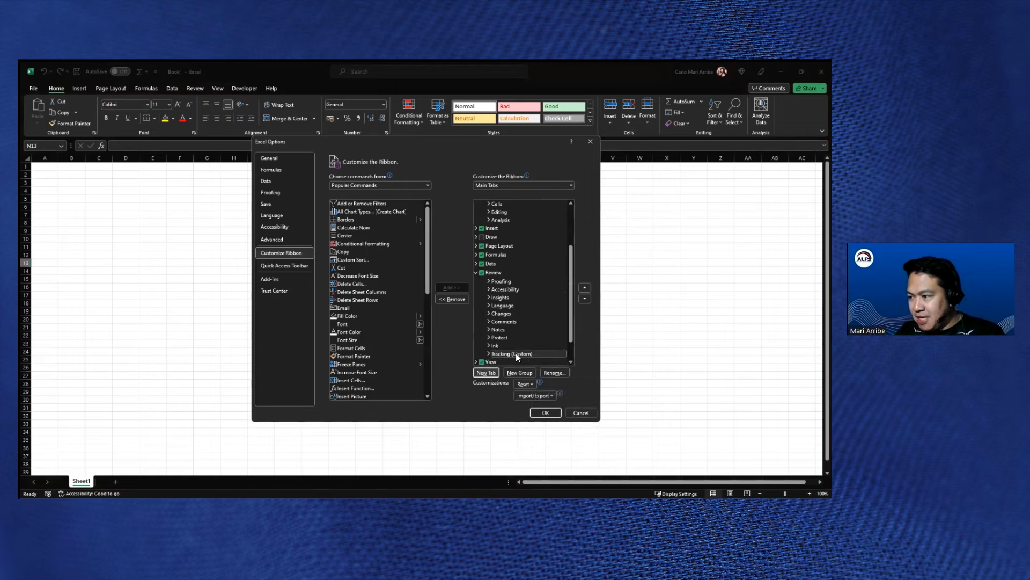
# - Locate Track Changes (Legacy) among all commands for the custom Tracking group under Review, and close the options without applying changes
pyautogui.click(517, 353)
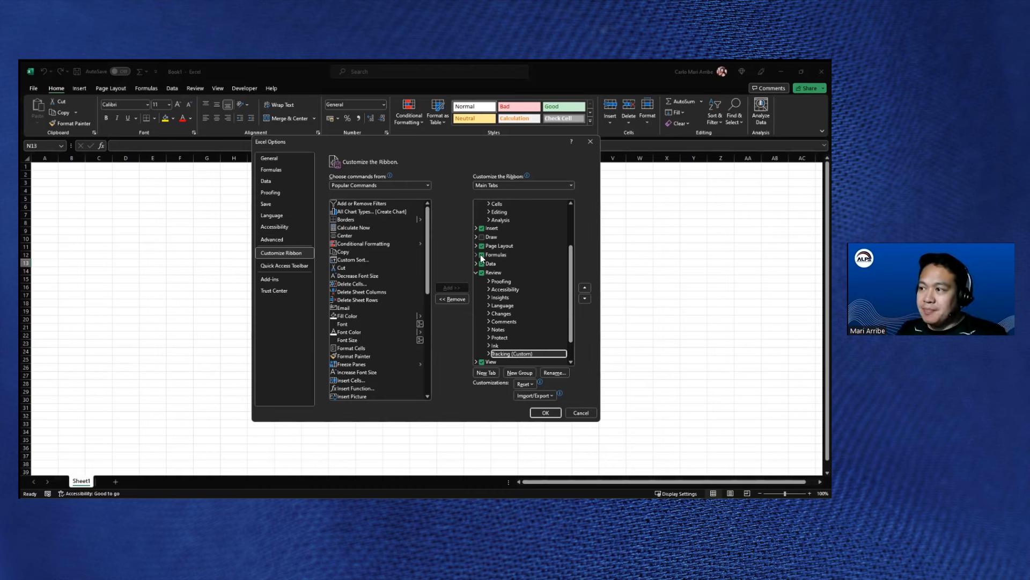
pyautogui.click(428, 185)
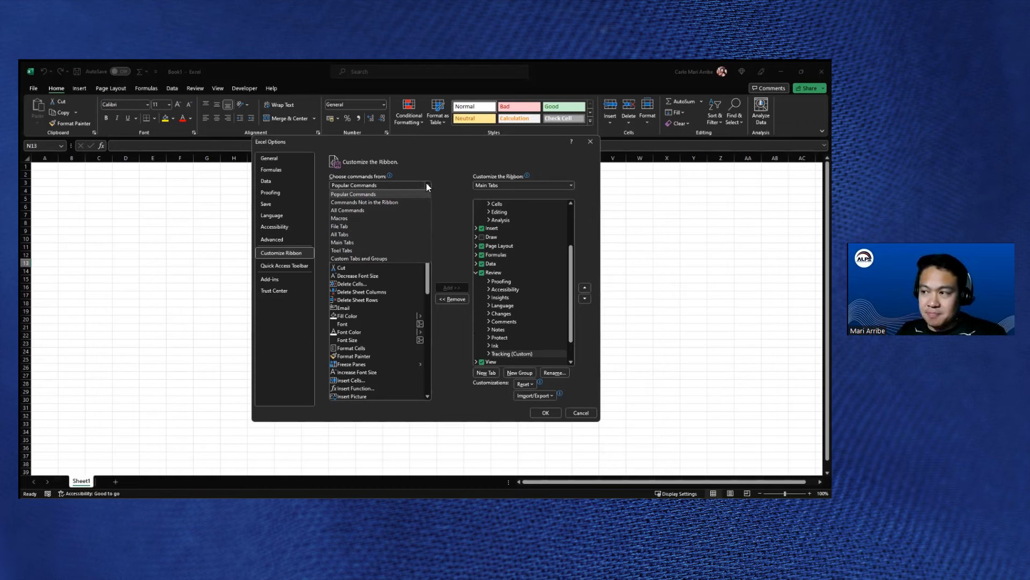
pyautogui.click(361, 210)
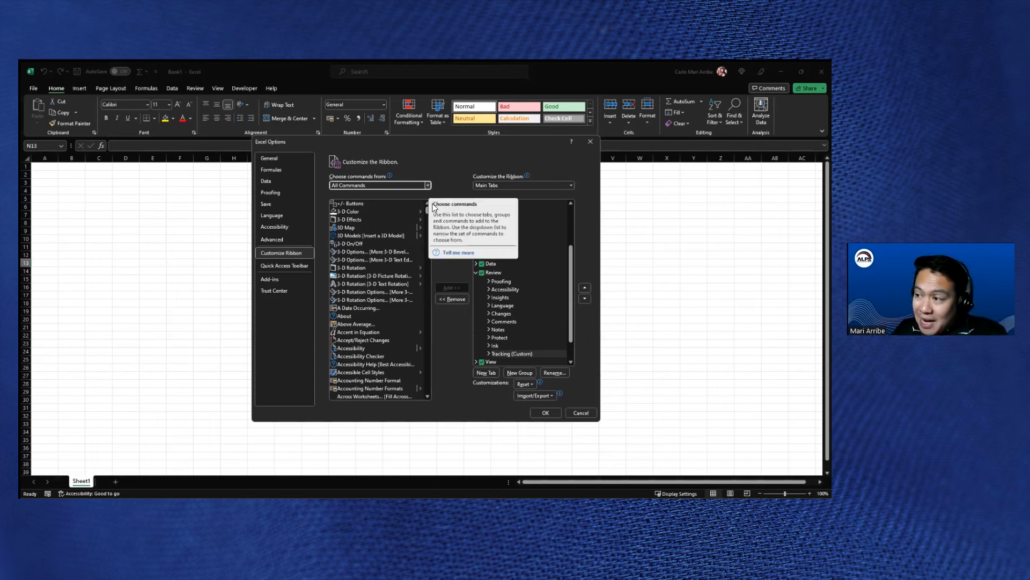
pyautogui.scroll(-15, 427, 217)
pyautogui.moveTo(427, 244); pyautogui.dragTo(426, 378)
pyautogui.click(383, 299)
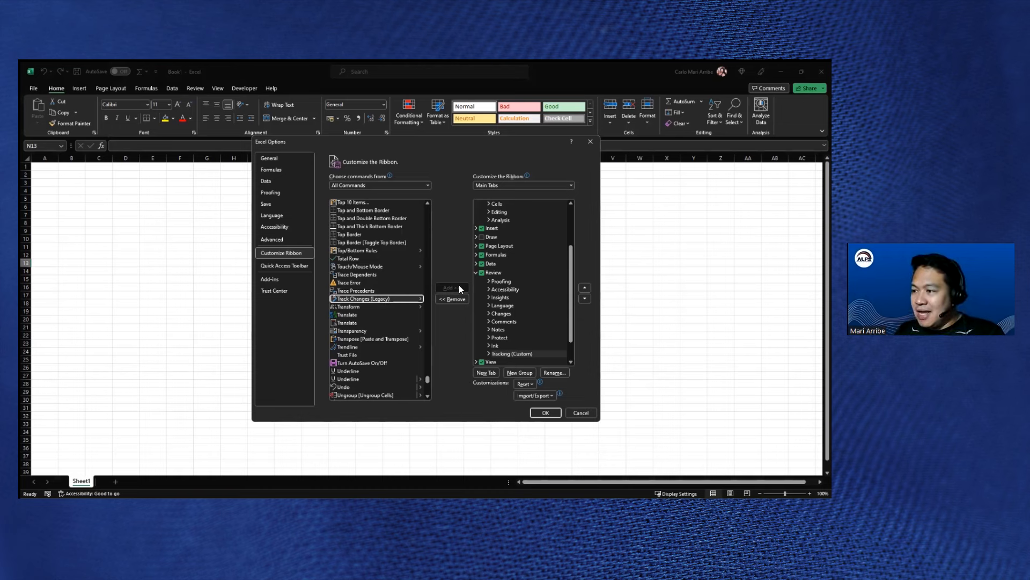
pyautogui.click(521, 352)
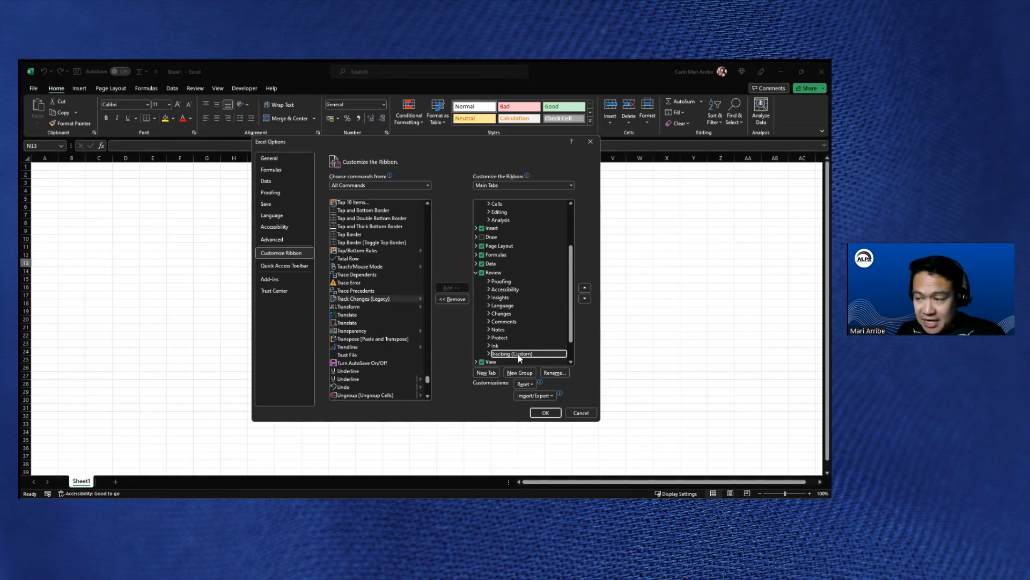
pyautogui.click(366, 298)
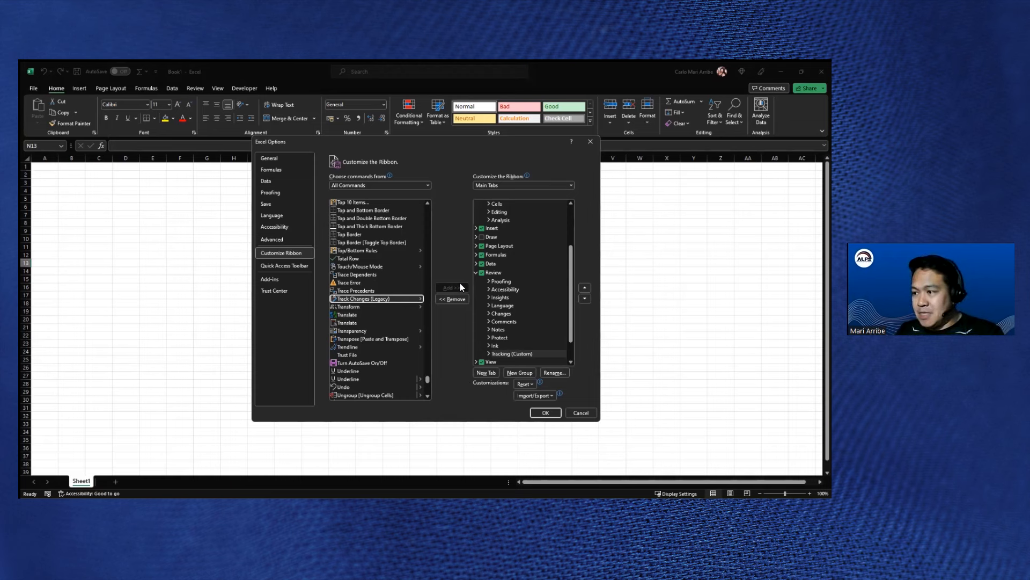
pyautogui.click(584, 416)
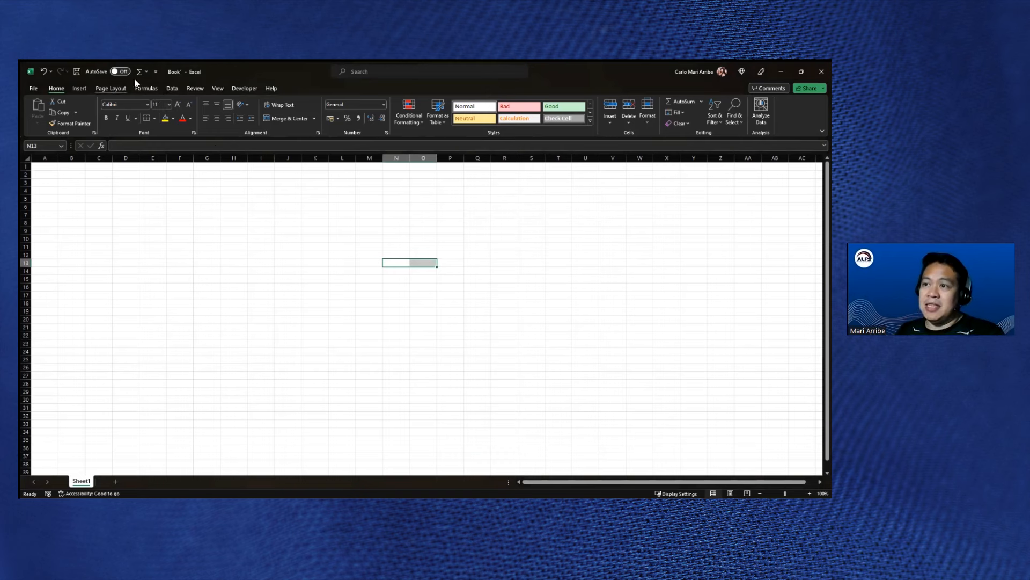
# - Review the Tracking group on the Review ribbon and its Track Changes (Legacy) command in the shared Tracking workbook
pyautogui.click(196, 88)
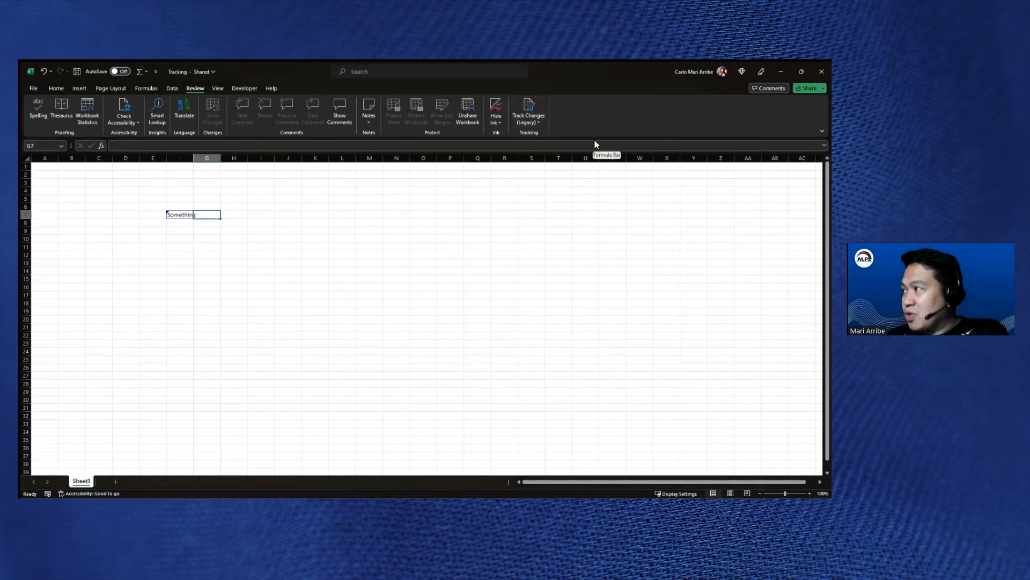
pyautogui.click(542, 118)
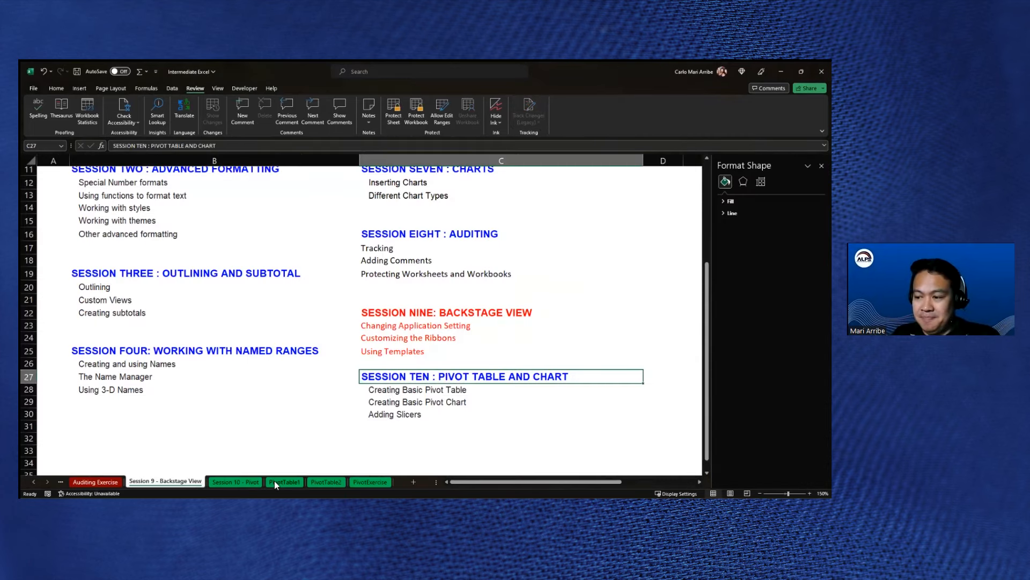
# - In the Intermediate Excel workbook, look at the Session 10 - Pivot sheet and examine the PivotTable1 sheet's Year, Quarter, Month, Company and Revenue data
pyautogui.click(248, 483)
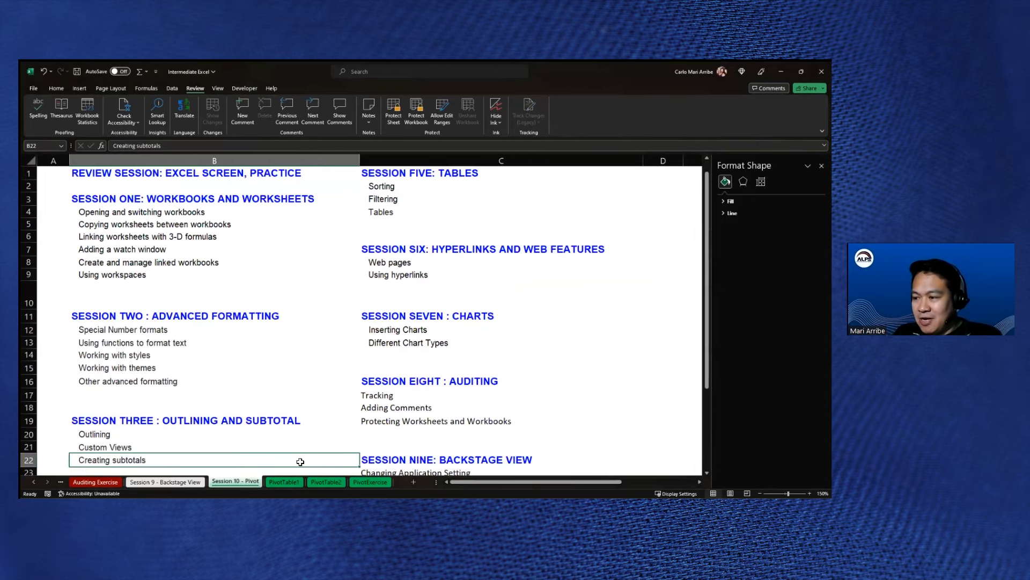
pyautogui.click(292, 481)
pyautogui.click(348, 308)
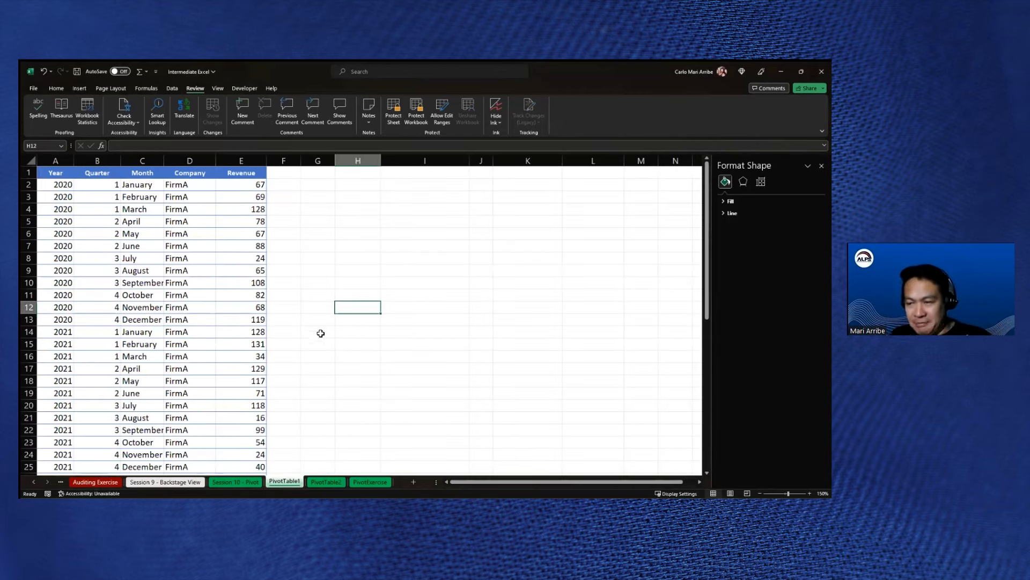
pyautogui.click(172, 247)
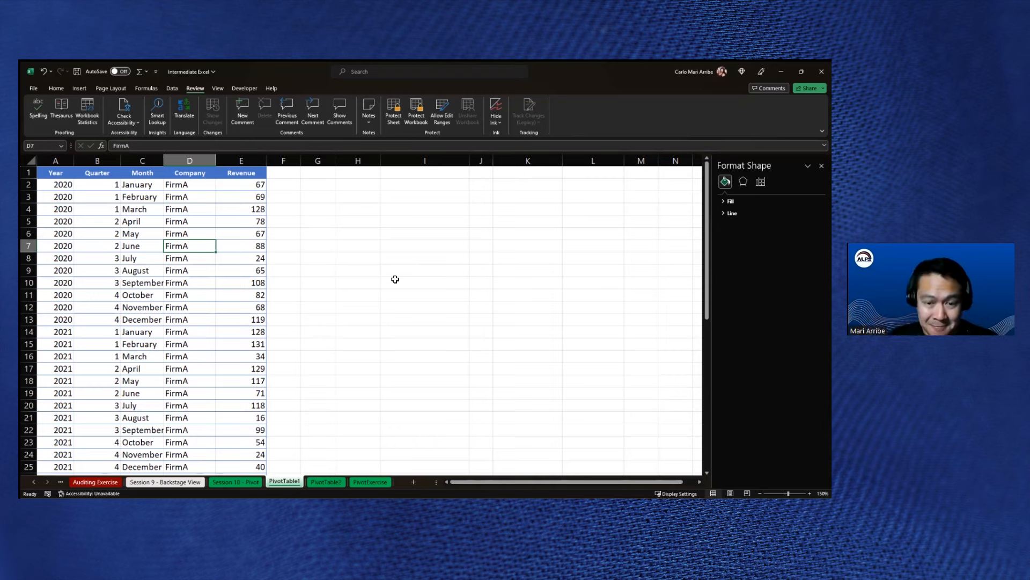
pyautogui.click(125, 295)
pyautogui.click(142, 209)
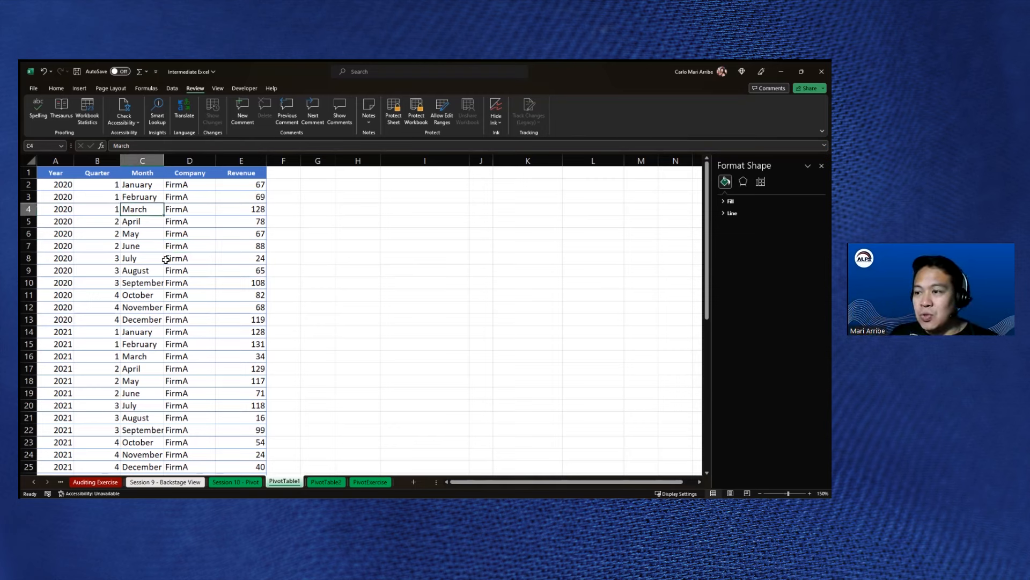
pyautogui.click(188, 246)
pyautogui.scroll(-10, 215, 332)
pyautogui.scroll(10, 212, 345)
pyautogui.click(97, 270)
pyautogui.click(158, 258)
pyautogui.click(189, 294)
pyautogui.click(223, 261)
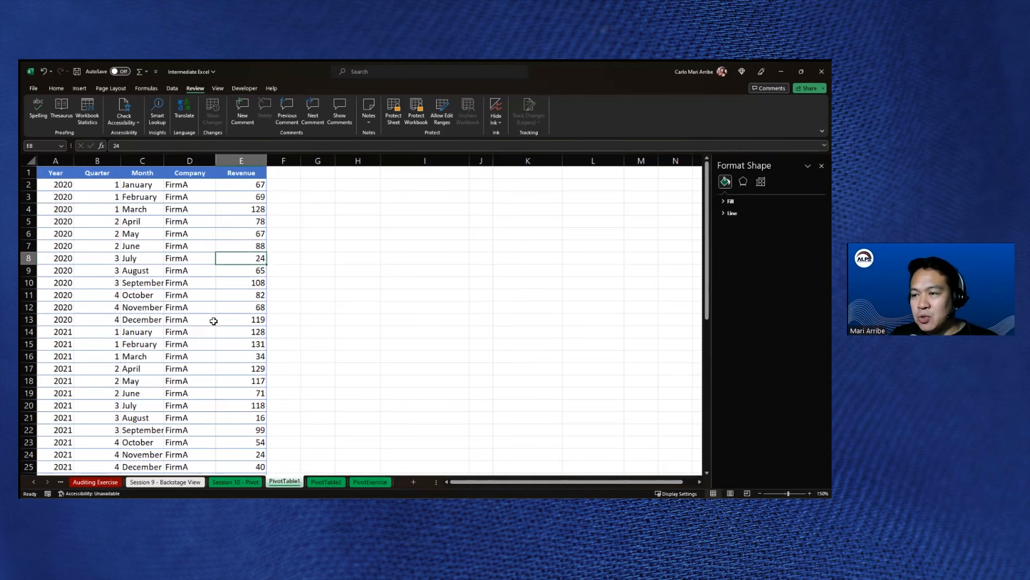
pyautogui.click(148, 255)
pyautogui.click(192, 307)
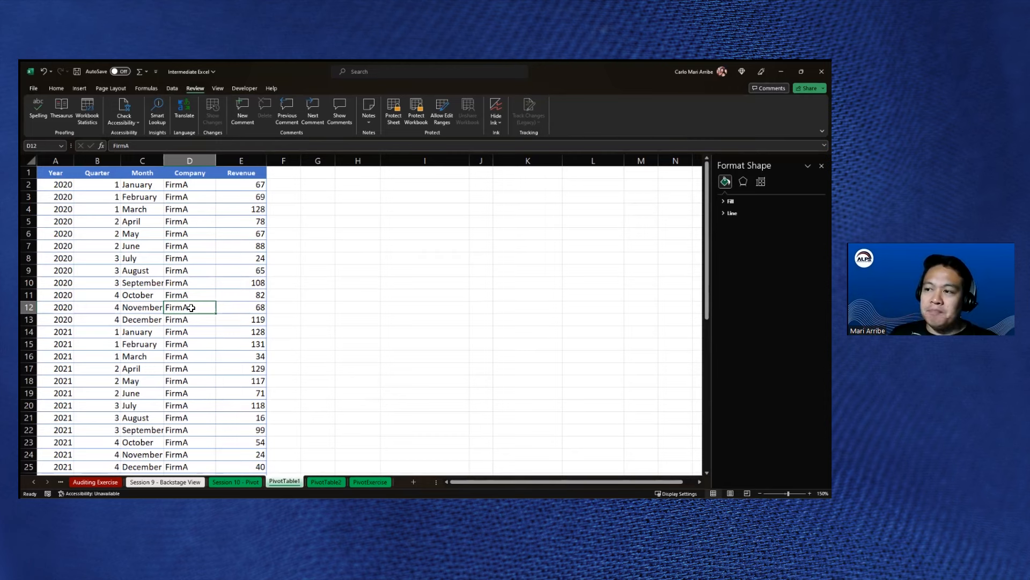
pyautogui.click(156, 295)
pyautogui.click(190, 283)
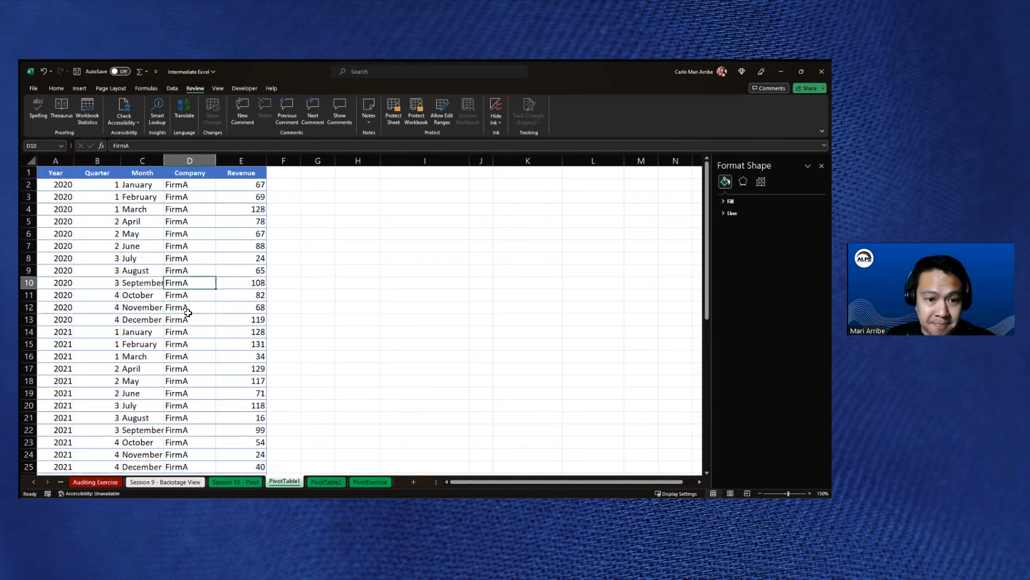
# - Insert a PivotTable from the PivotTable1 data range A1:E49, placing it on the existing worksheet at cell G2
pyautogui.click(160, 283)
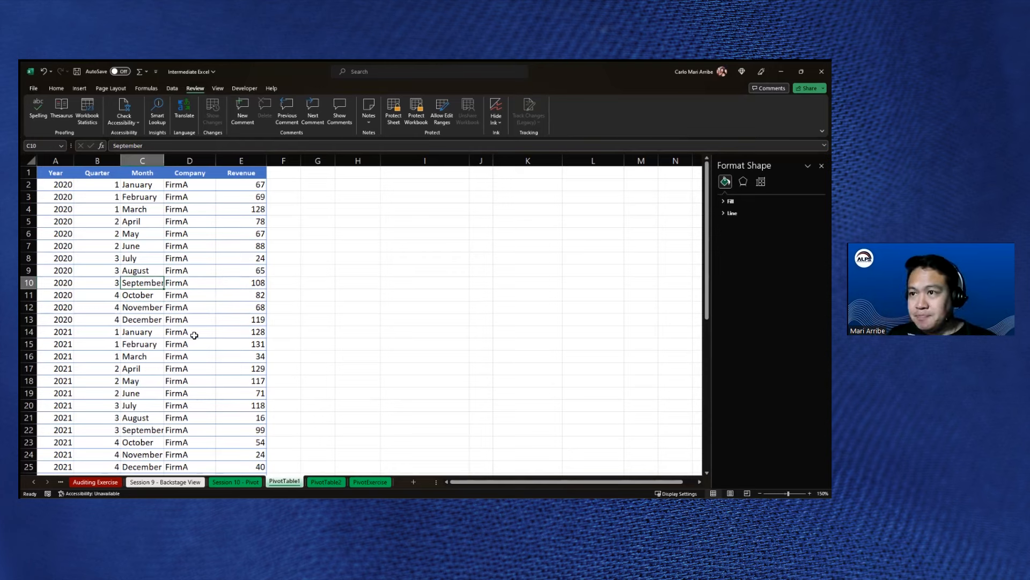
pyautogui.click(79, 89)
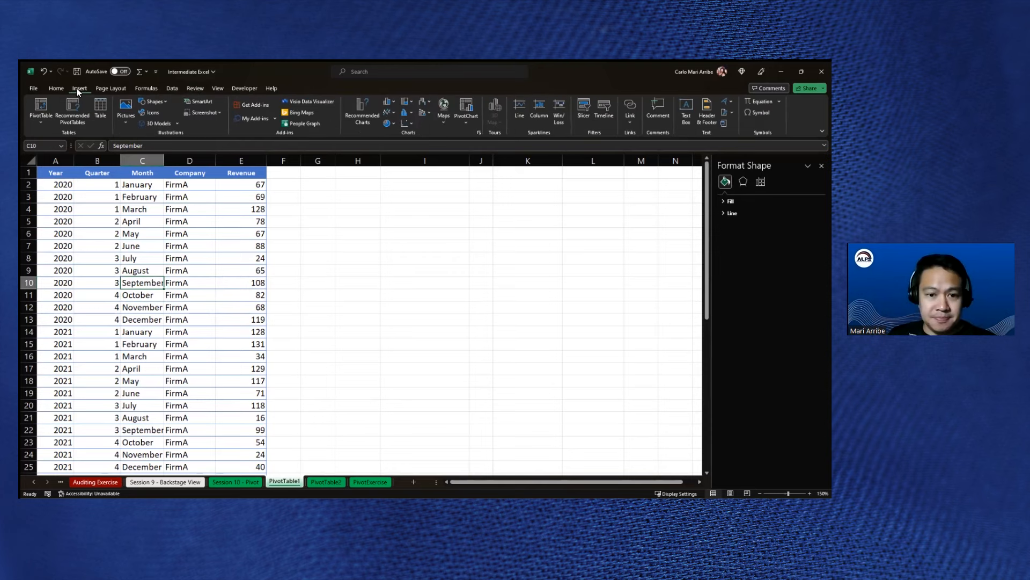
pyautogui.click(50, 105)
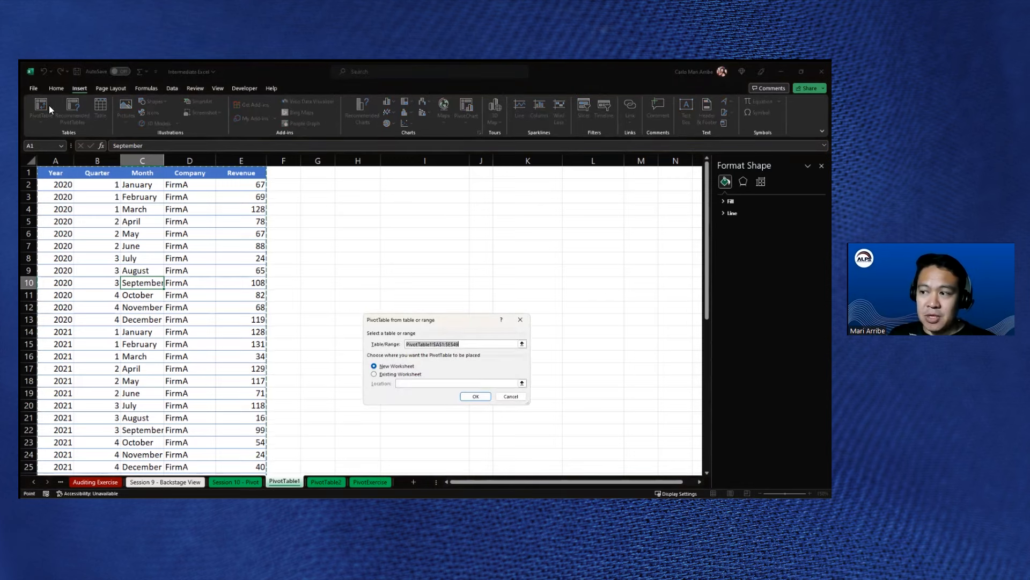
pyautogui.moveTo(439, 320); pyautogui.dragTo(358, 294)
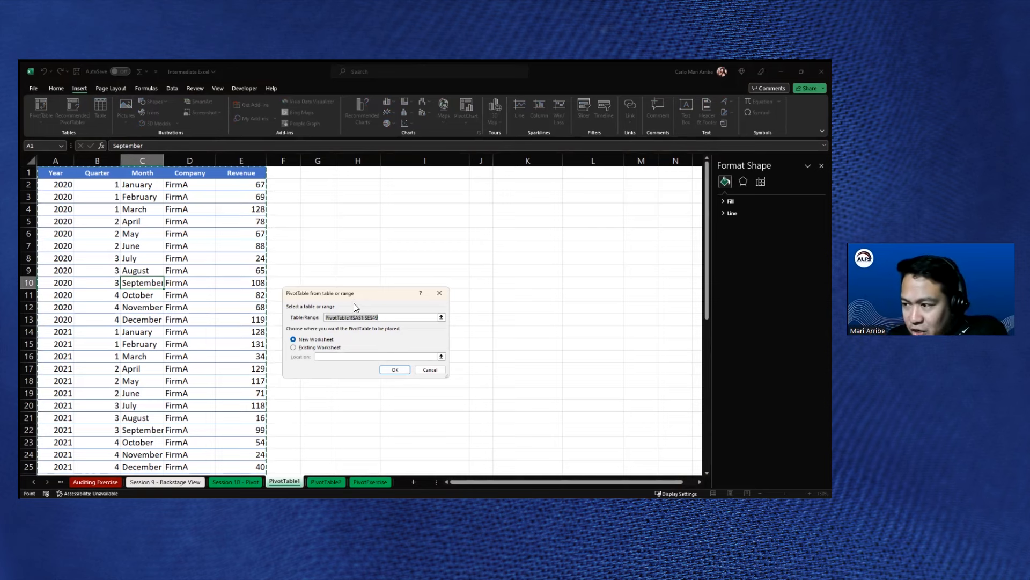
pyautogui.moveTo(362, 291); pyautogui.dragTo(367, 290)
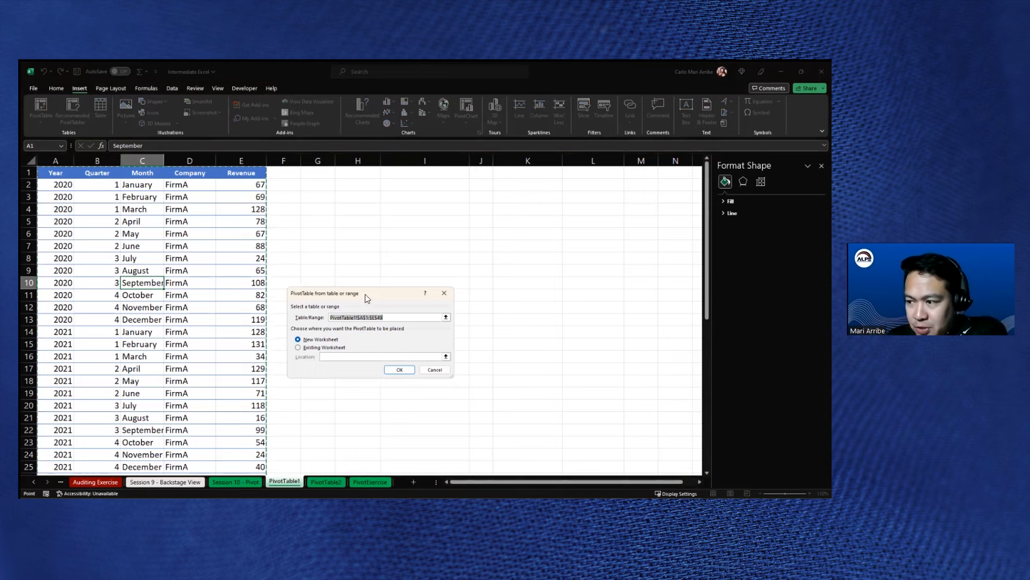
pyautogui.click(334, 347)
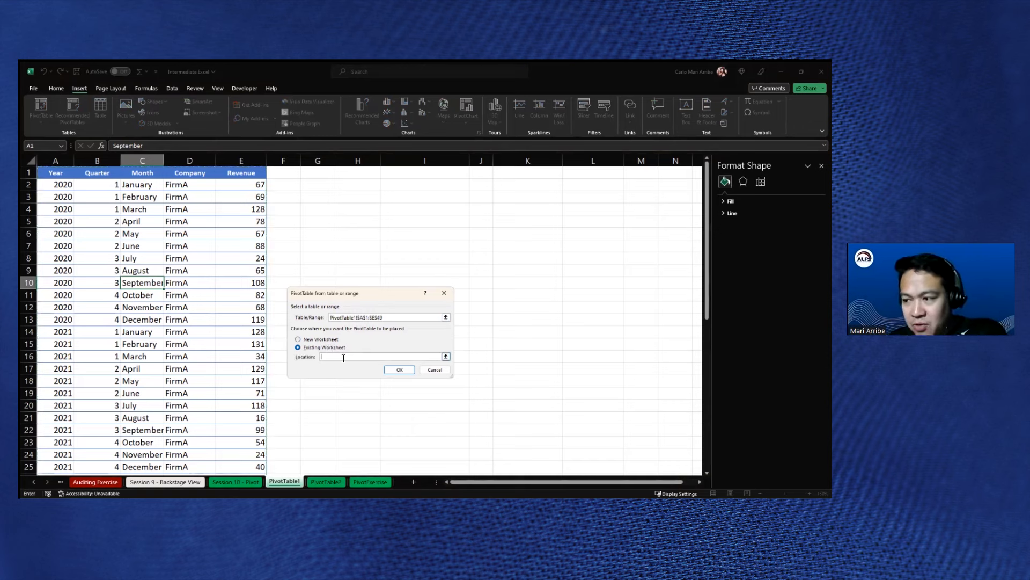
pyautogui.click(315, 182)
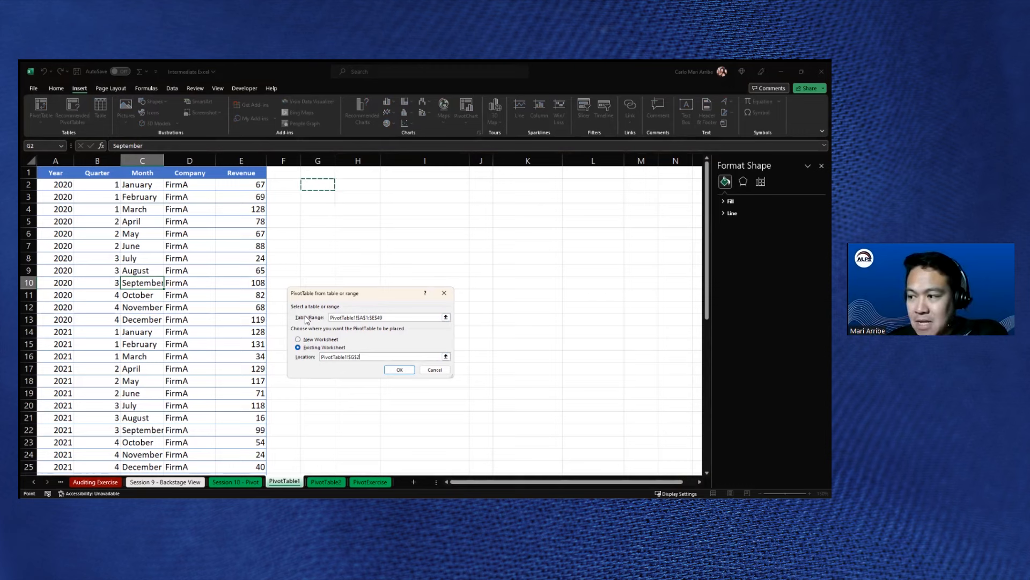
pyautogui.click(396, 370)
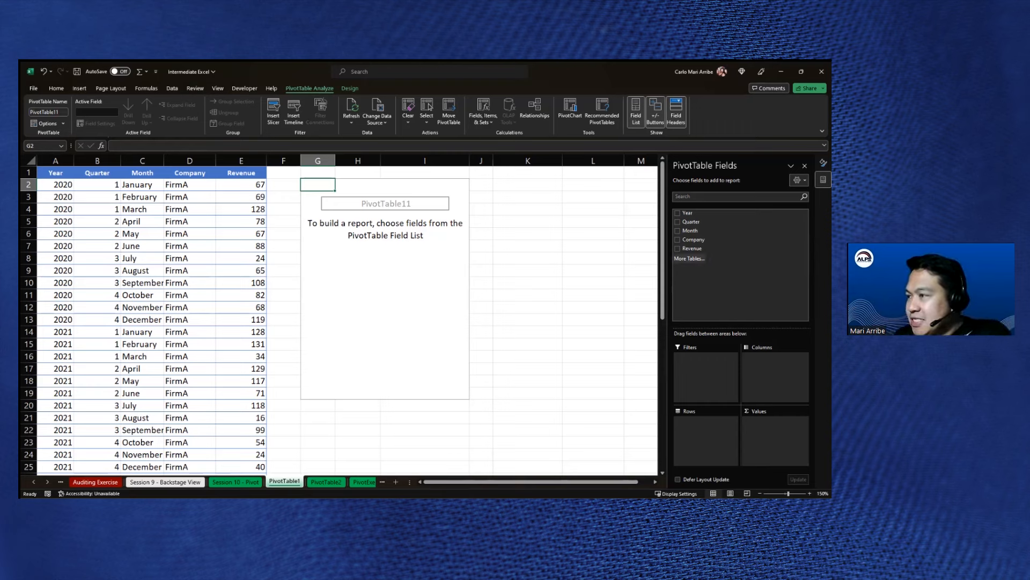
# - Add Company to the PivotTable's rows and Revenue to its values as a sum
pyautogui.moveTo(694, 240); pyautogui.dragTo(697, 247)
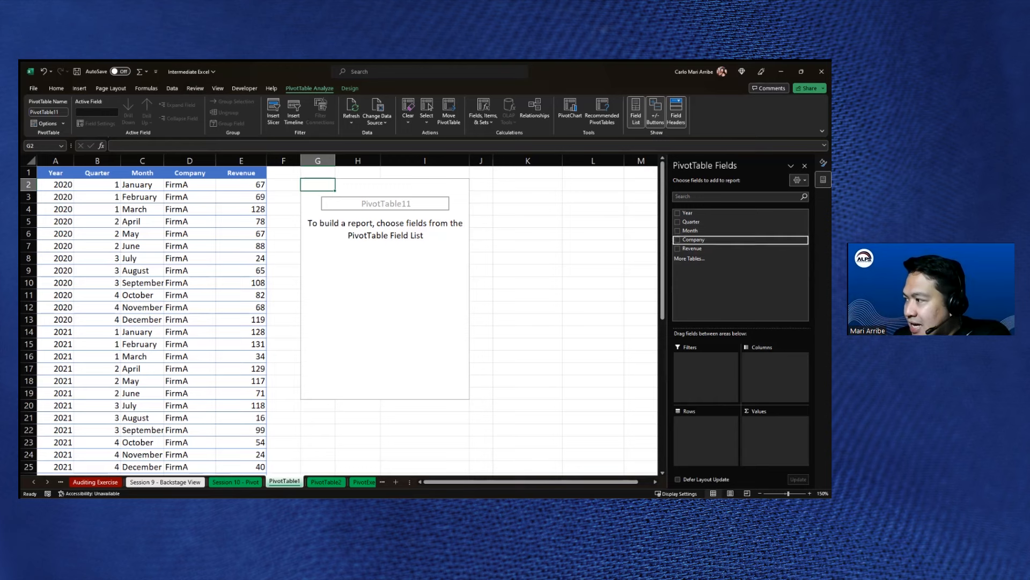
pyautogui.moveTo(694, 240); pyautogui.dragTo(706, 426)
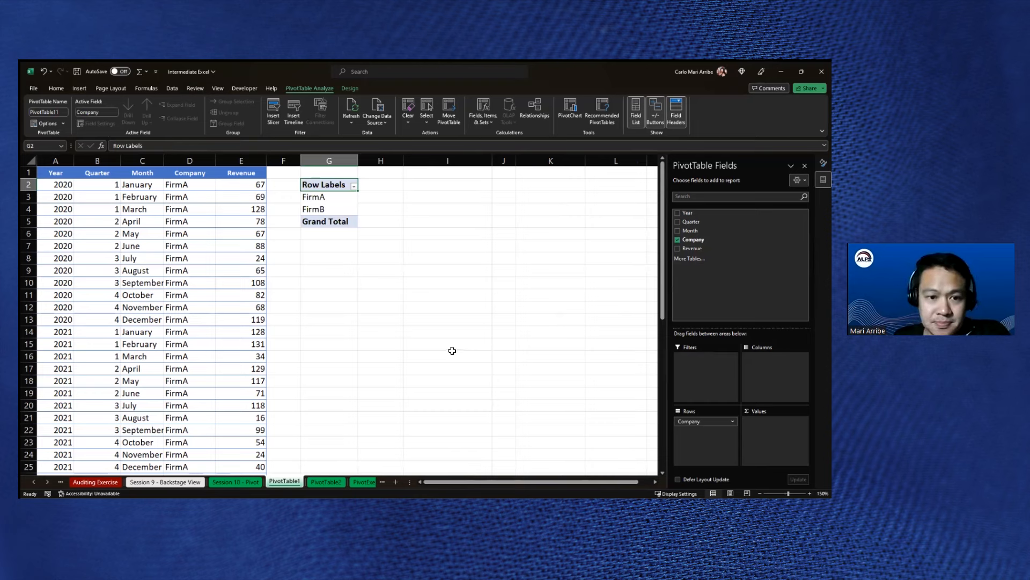
pyautogui.click(333, 199)
pyautogui.click(336, 209)
pyautogui.click(337, 198)
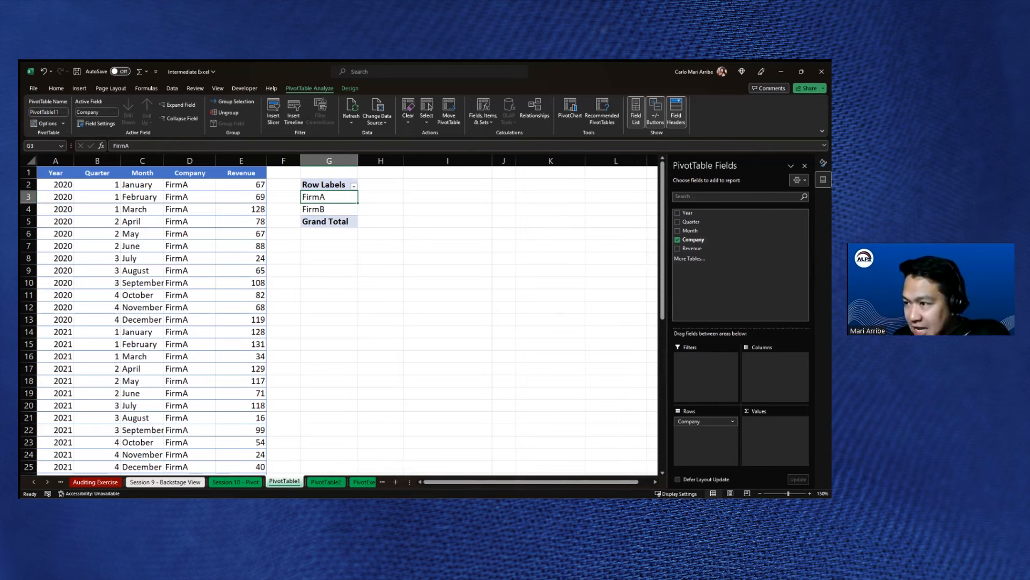
pyautogui.moveTo(692, 249); pyautogui.dragTo(775, 436)
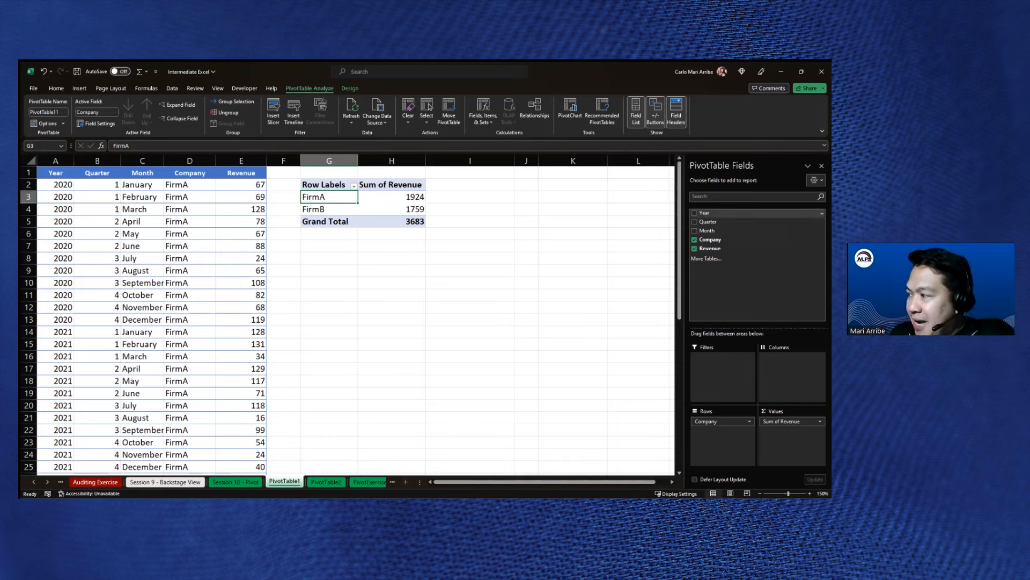
# - Add Year below Company in the PivotTable's rows, and inspect the yearly breakdown under FirmA and FirmB
pyautogui.moveTo(705, 213); pyautogui.dragTo(723, 433)
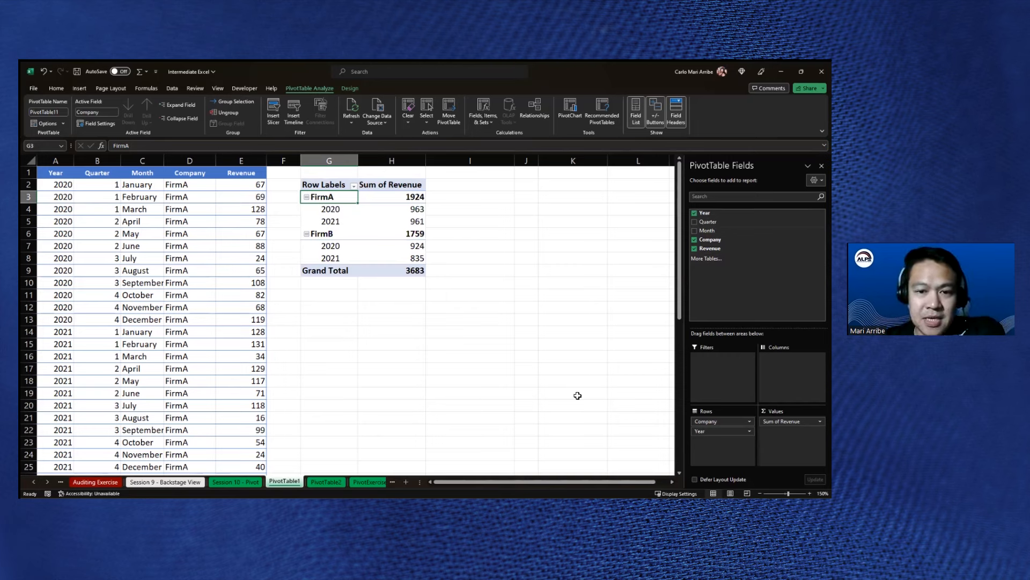
pyautogui.click(338, 211)
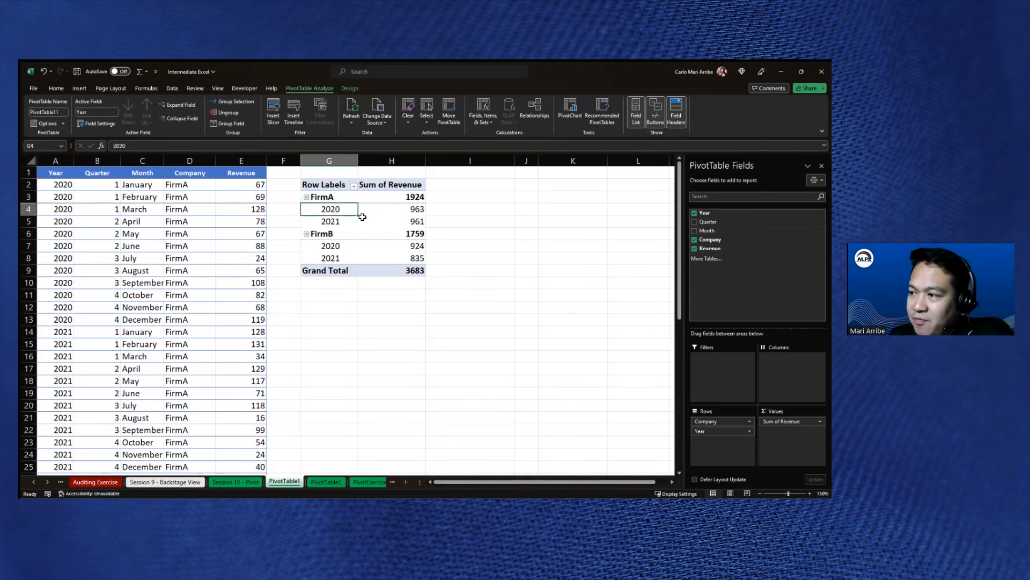
pyautogui.click(335, 222)
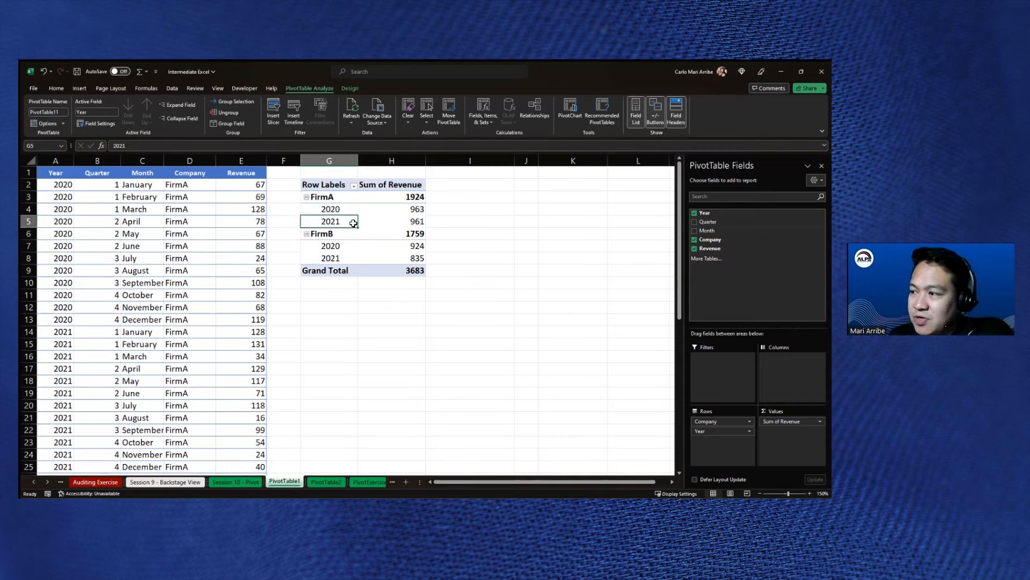
pyautogui.click(339, 197)
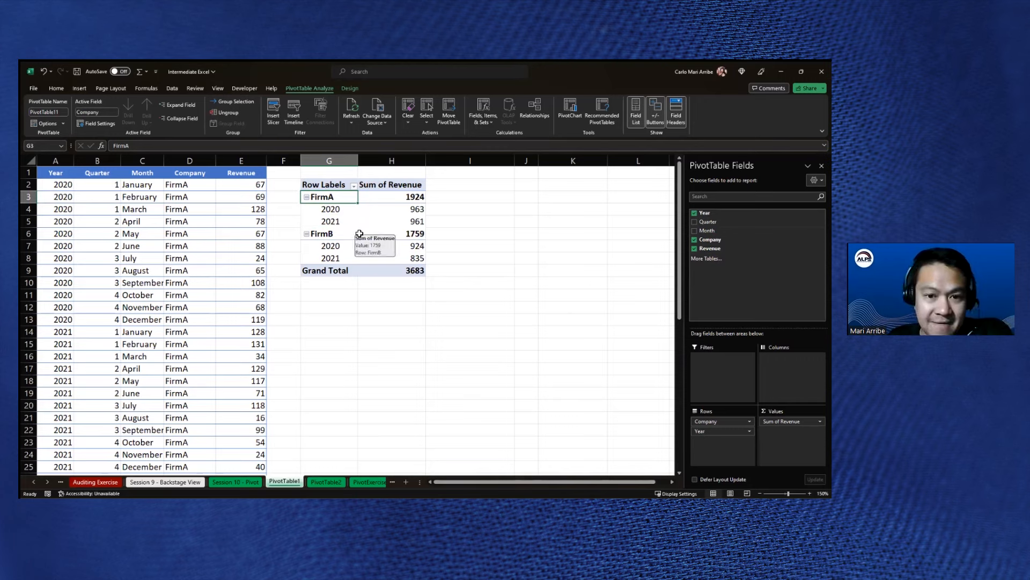
pyautogui.click(334, 235)
pyautogui.click(340, 244)
pyautogui.click(339, 257)
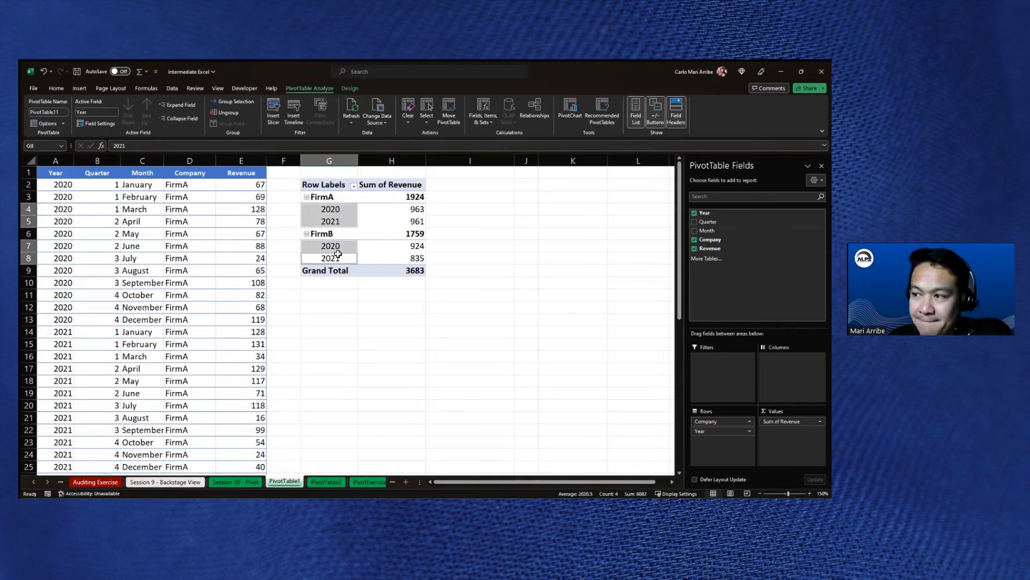
pyautogui.click(333, 197)
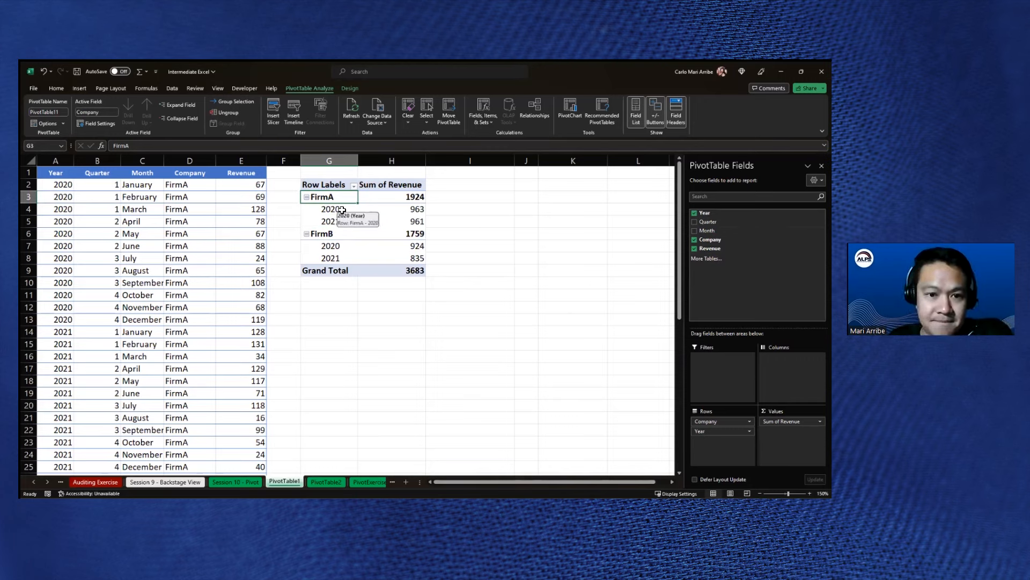